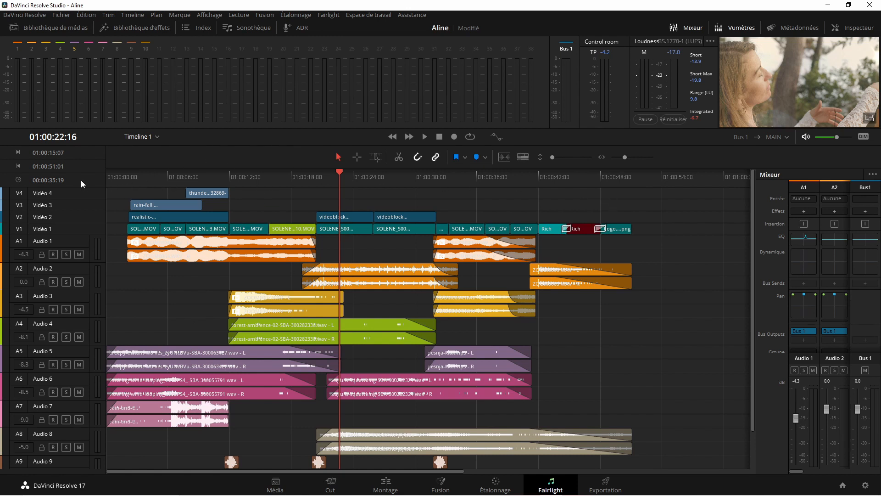
Step: Play Timeline 1 from its beginning on the Fairlight page, stopping at about two seconds
key("End")
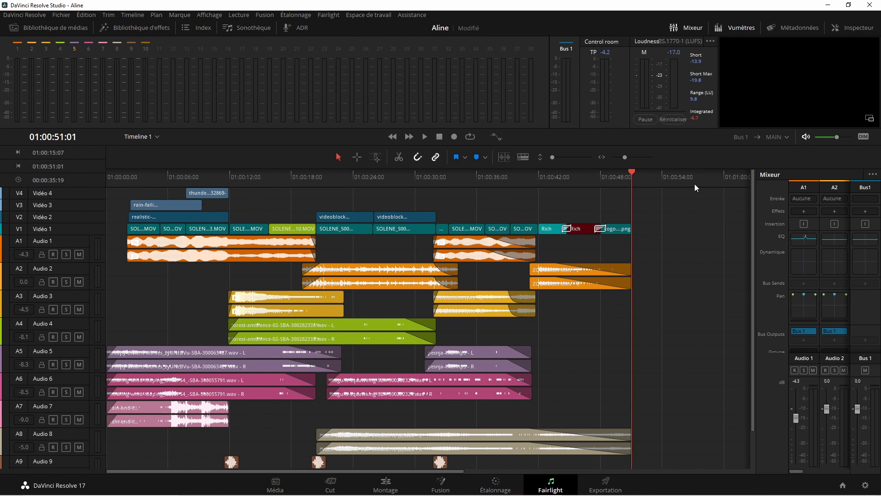
key("Home")
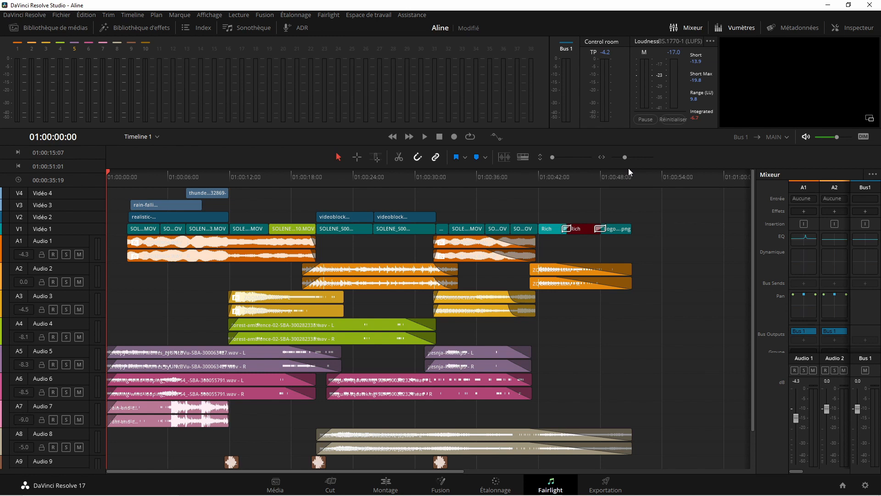
key("space")
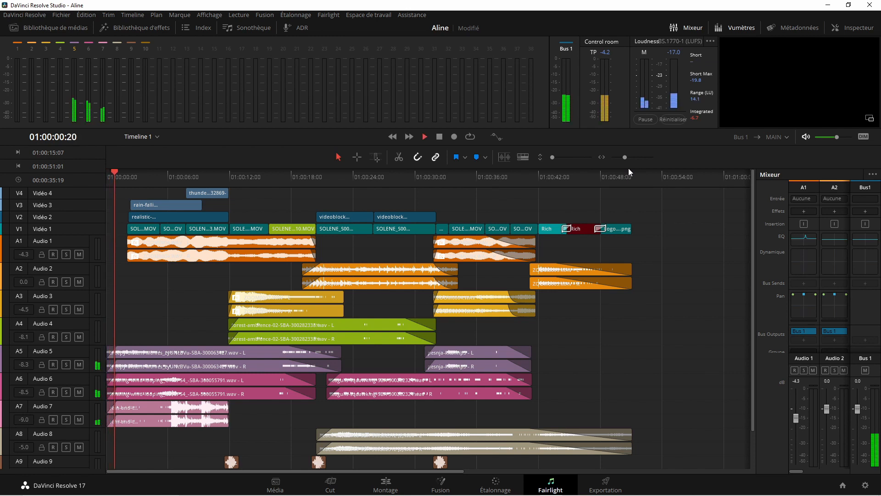
key("space")
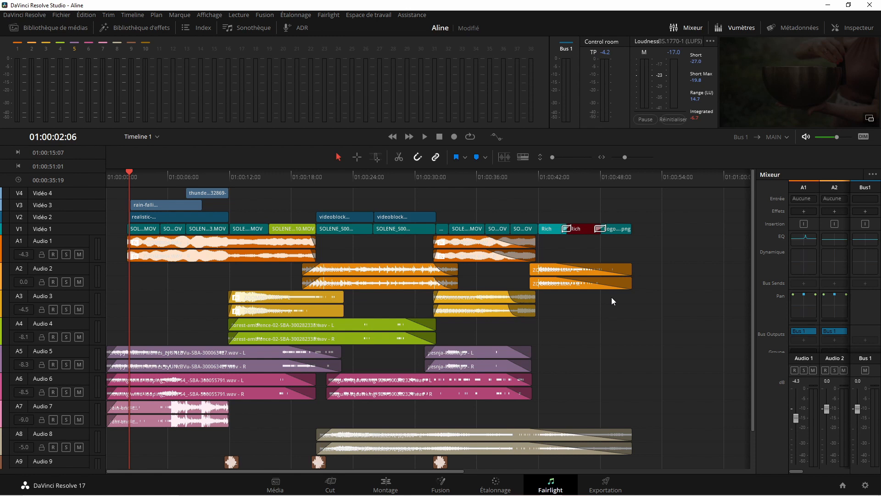
Step: Switch to the Montage page, enlarge the viewer and play the opening of Timeline 1 to about 01:00:04:14
left_click(385, 481)
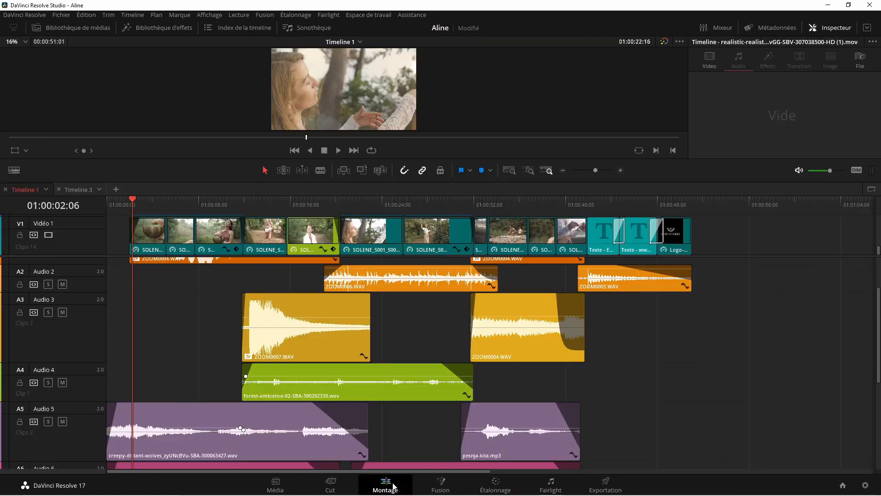
scroll(253, 282, "up", 3)
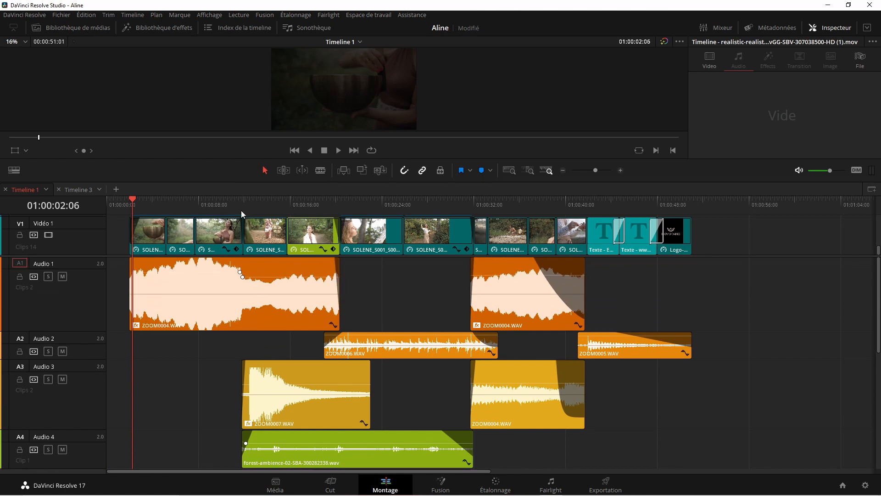
left_click_drag(322, 159, 156, 308)
left_click_drag(124, 347, 110, 348)
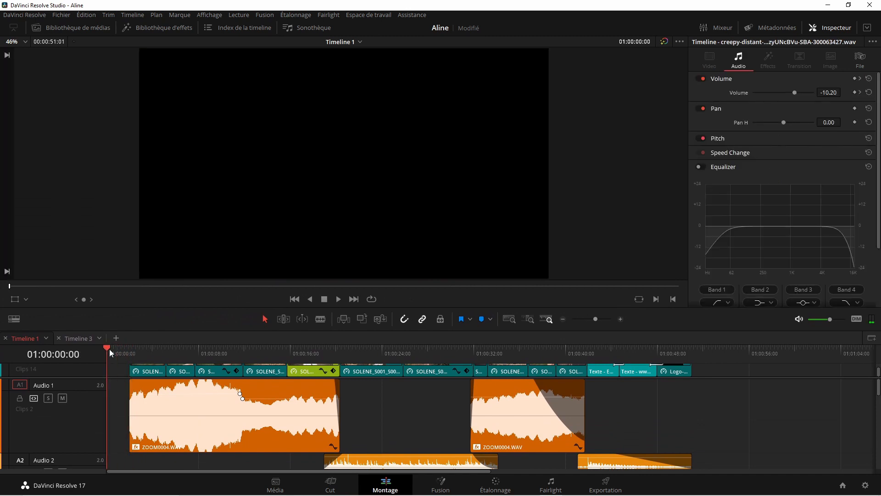
key("space")
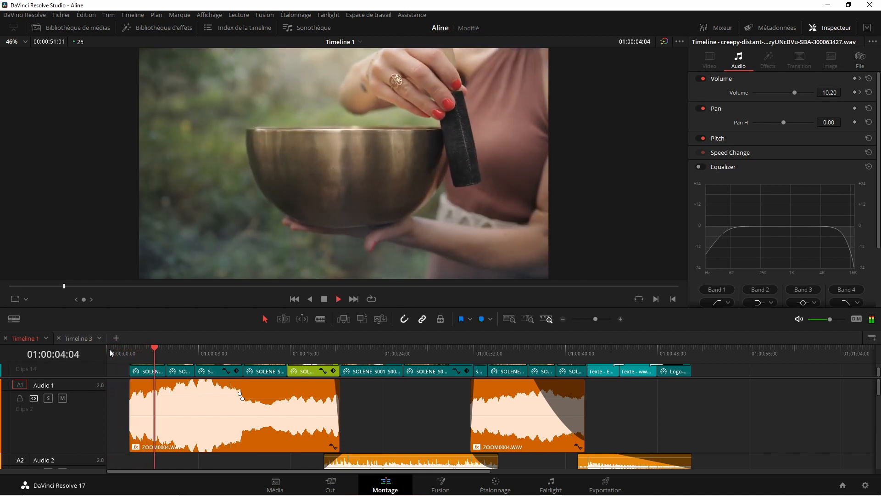
key("space")
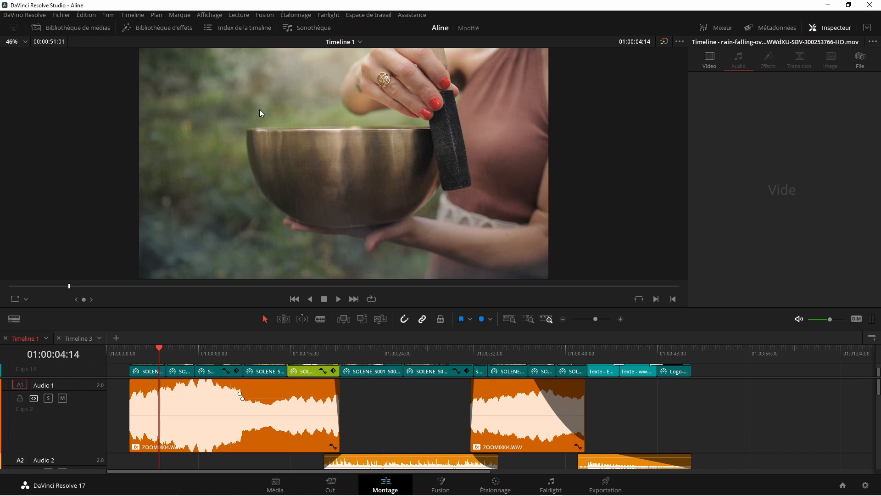
Step: Enlarge the timeline area and examine the sound layers on audio tracks A1 to A10
left_click_drag(388, 306, 388, 146)
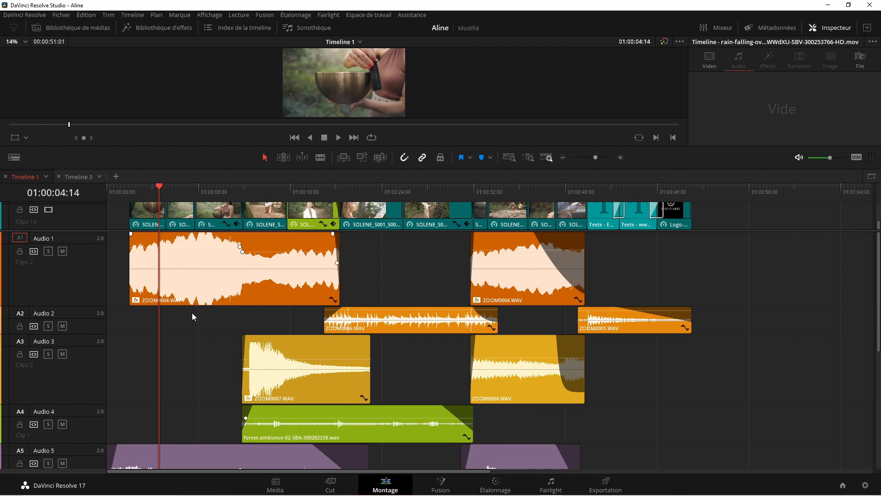
scroll(192, 313, "down", 5)
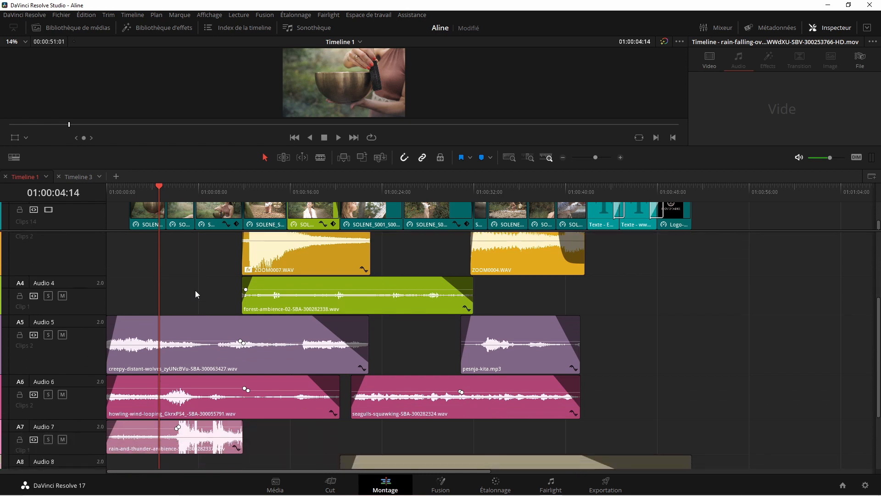
scroll(194, 290, "down", 2)
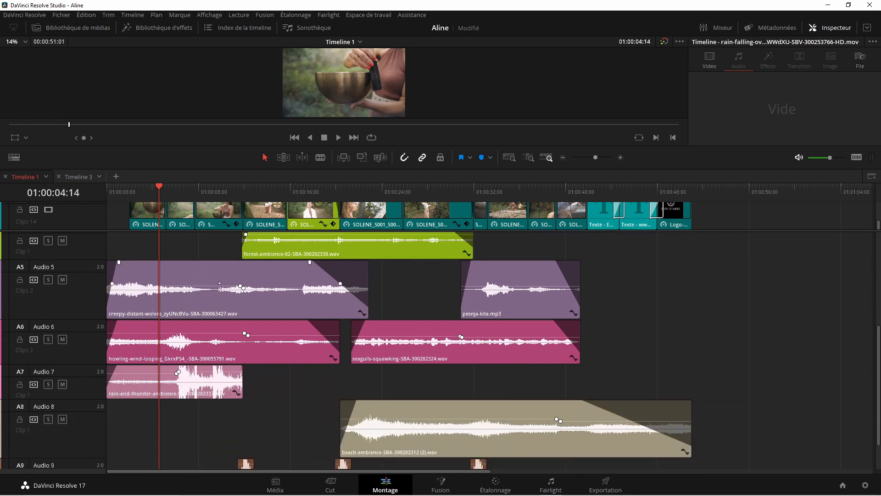
scroll(211, 294, "down", 1)
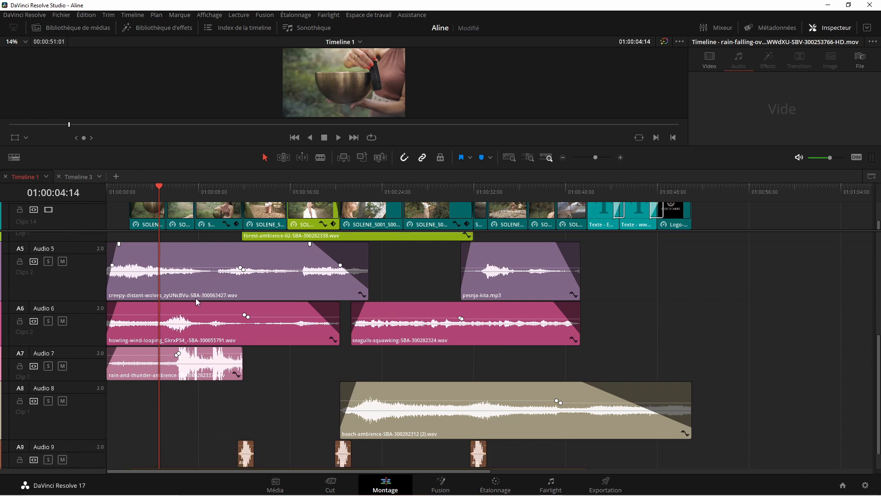
scroll(177, 331, "down", 1)
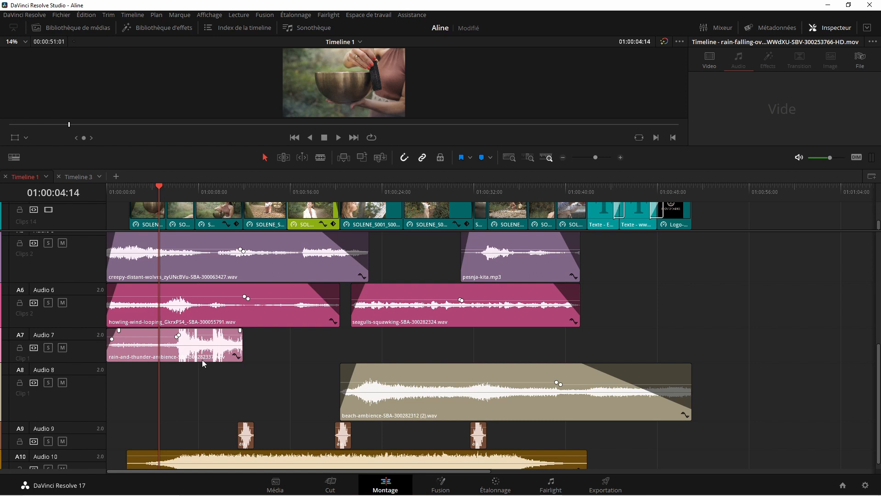
scroll(202, 359, "down", 1)
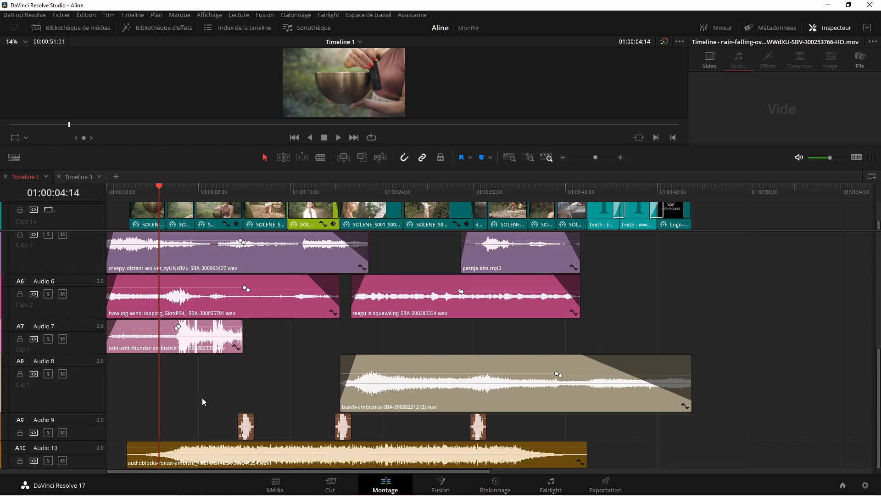
scroll(225, 405, "up", 10)
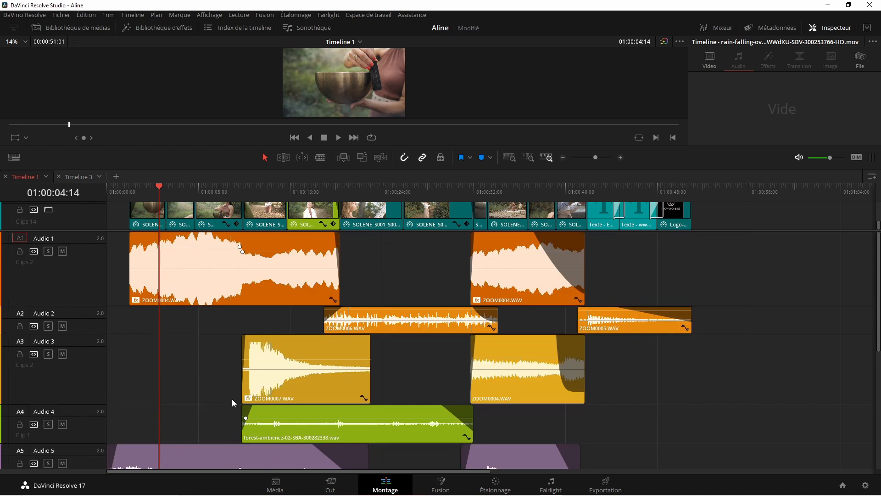
Step: Replay Timeline 1 from near its start in a large viewer, stopping at about 01:00:11:18
left_click_drag(238, 145, 135, 355)
left_click(113, 373)
key("space")
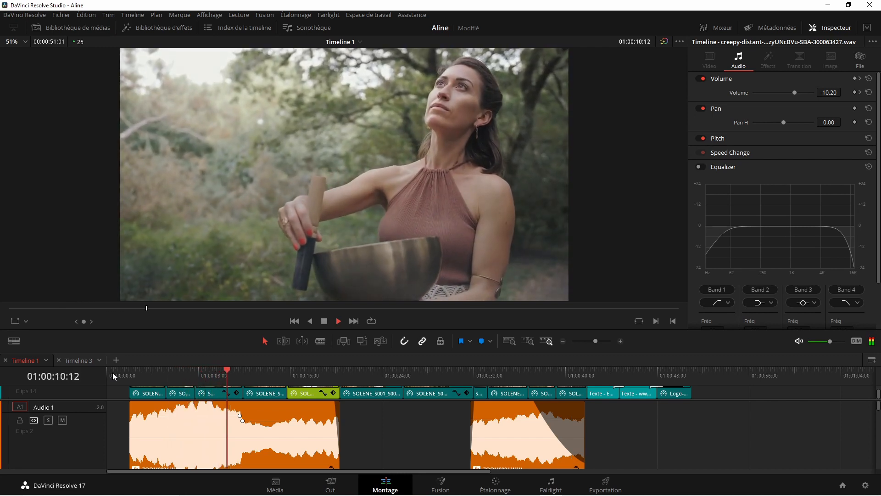
key("space")
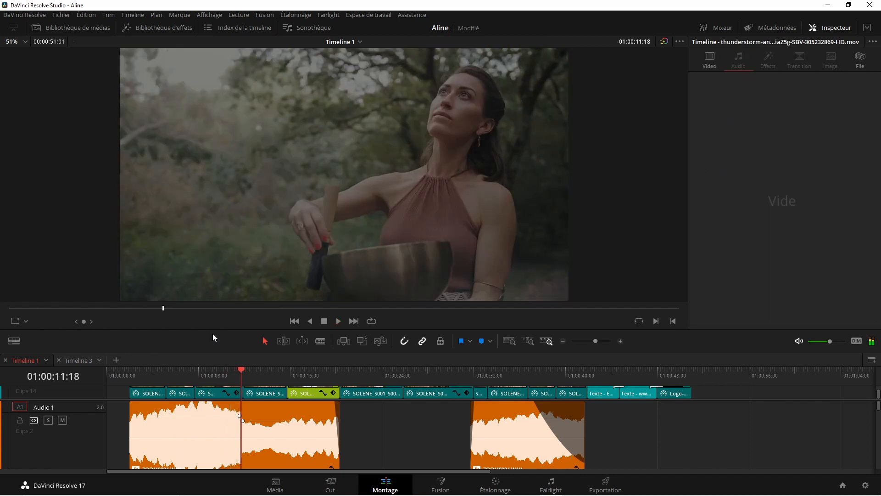
Step: Enlarge the timeline area again and give the video tracks more room above the audio tracks
left_click_drag(217, 330, 274, 179)
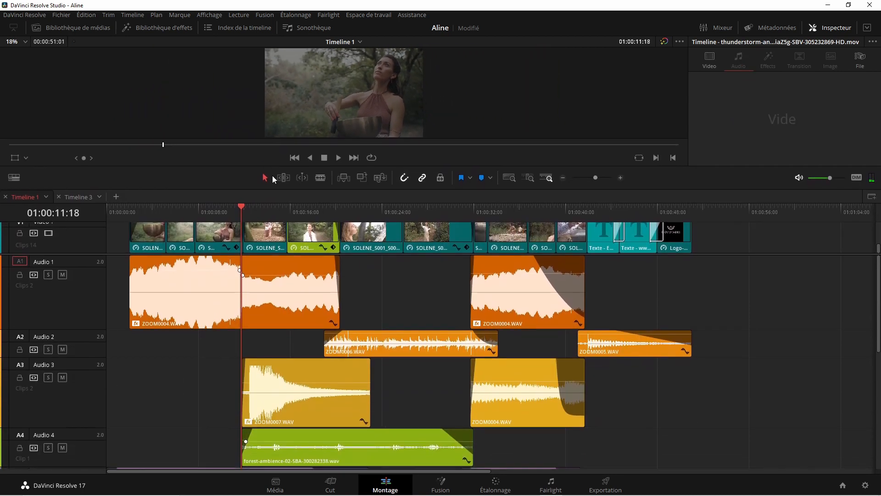
scroll(387, 253, "up", 3)
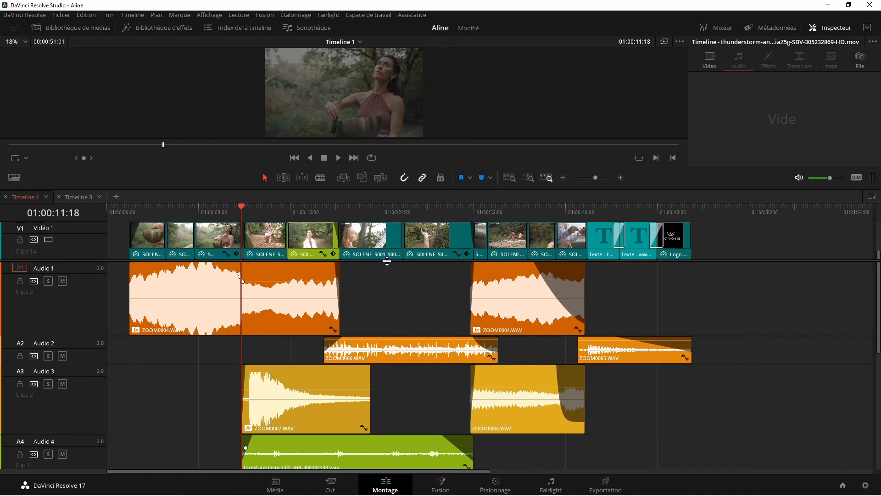
left_click_drag(384, 272, 384, 273)
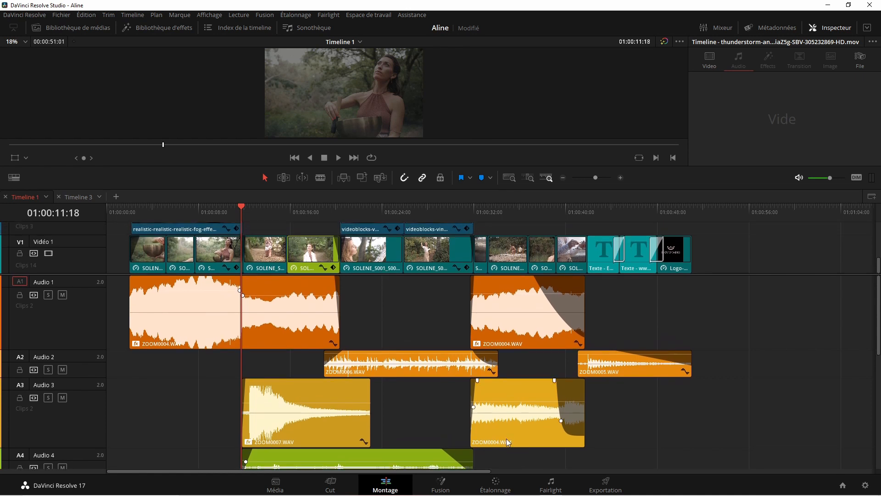
Step: Switch to the Fairlight page and examine the audio settings of the pesnja-kita.mp3 clip in the Inspector
left_click(550, 484)
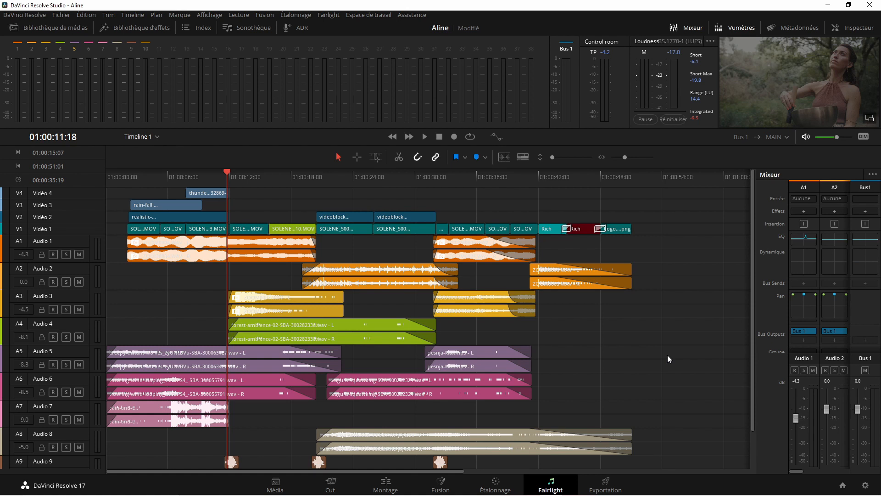
left_click(852, 27)
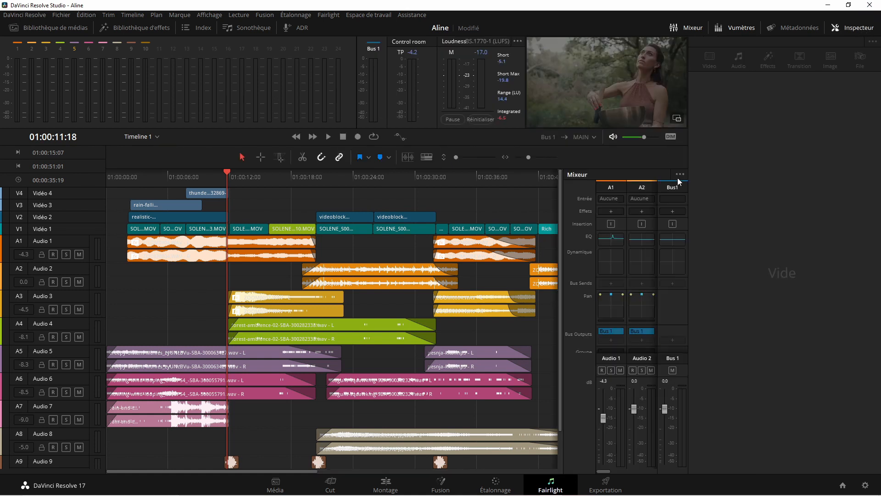
left_click(489, 352)
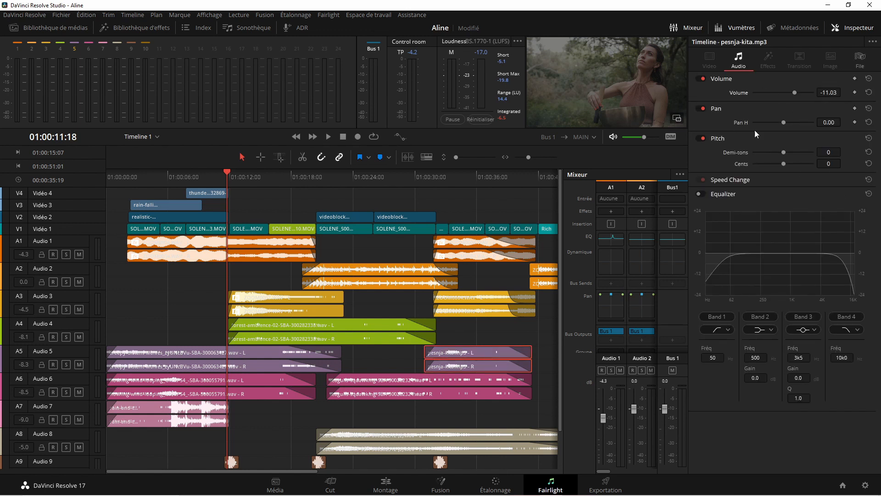
left_click(856, 28)
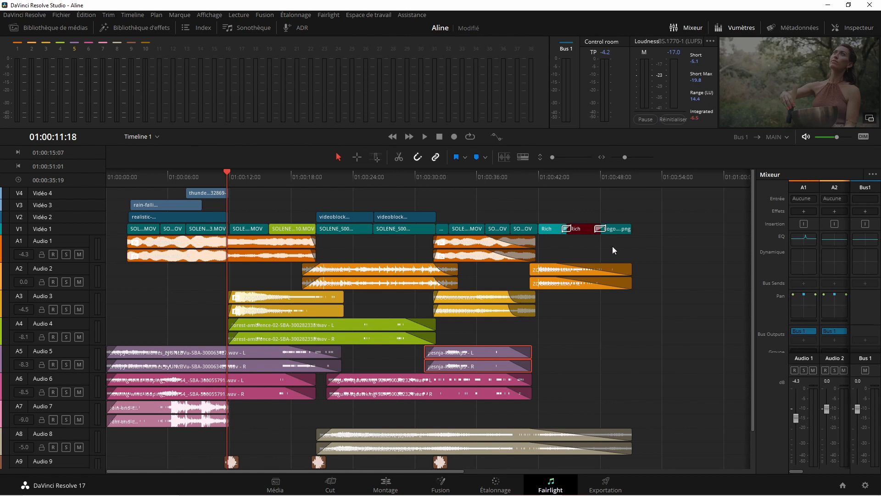
Step: View the available Fairlight FX audio effects in the effects library and close the library
left_click(143, 29)
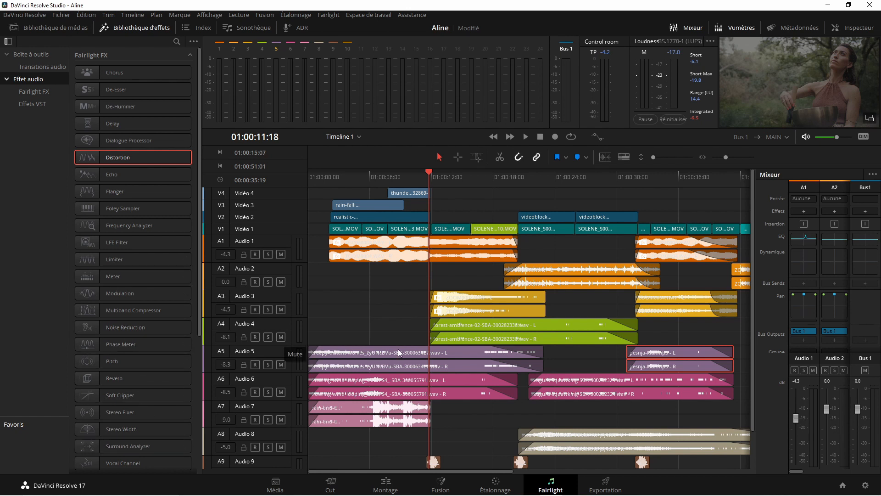
left_click(134, 29)
left_click(621, 326)
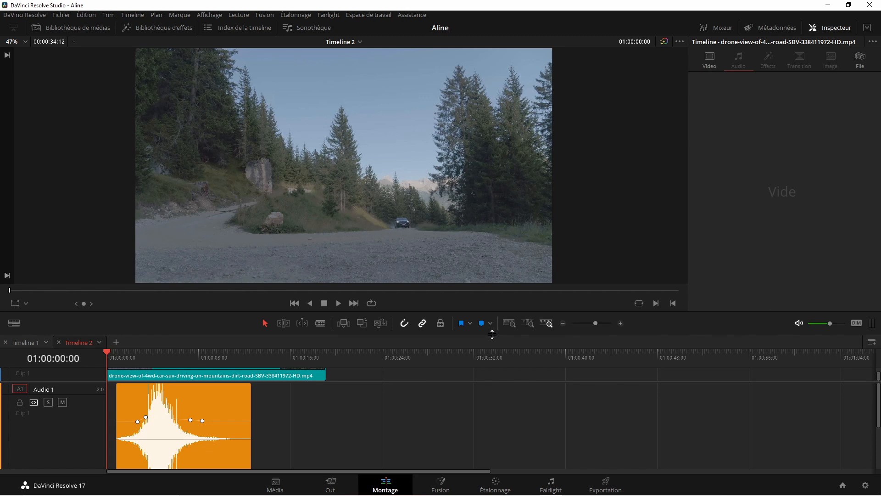
Step: Play the drone car clip of Timeline 2 from the start in full screen and return to the editor
key("space")
key("ctrl+f")
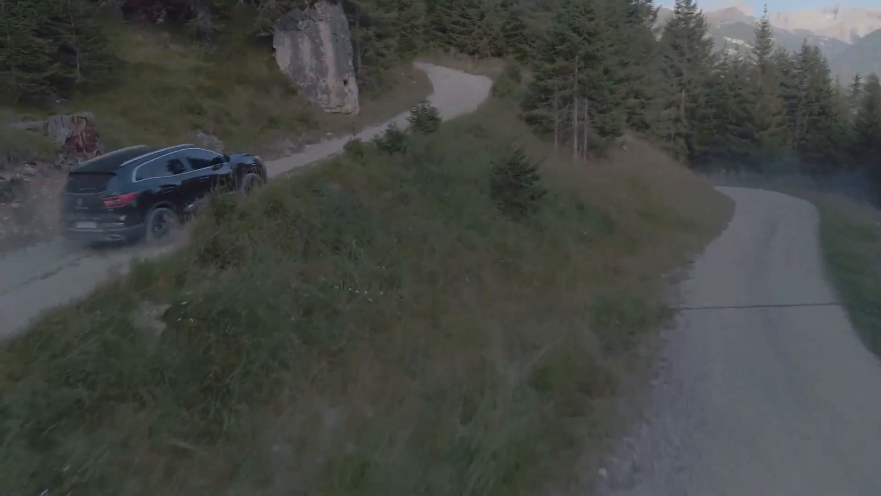
key("Escape")
Step: Mute the Audio 1 and Audio 2 tracks of Timeline 2
left_click_drag(496, 382, 497, 415)
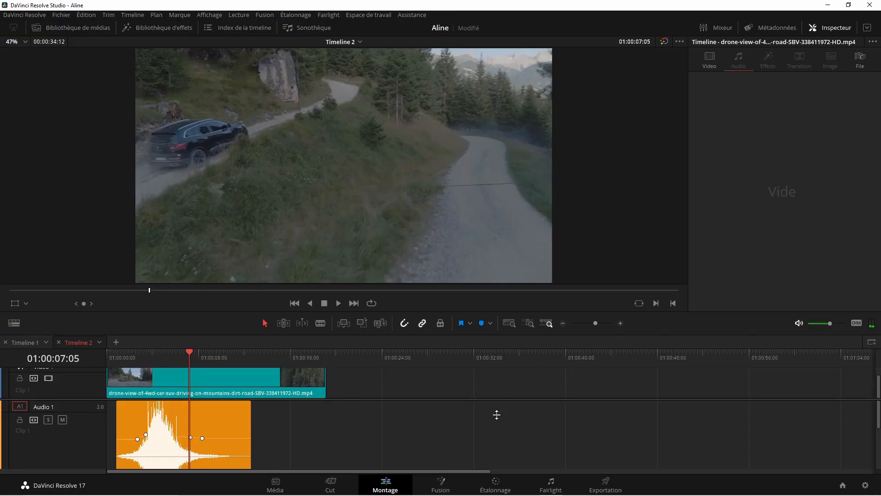
left_click_drag(502, 311, 528, 208)
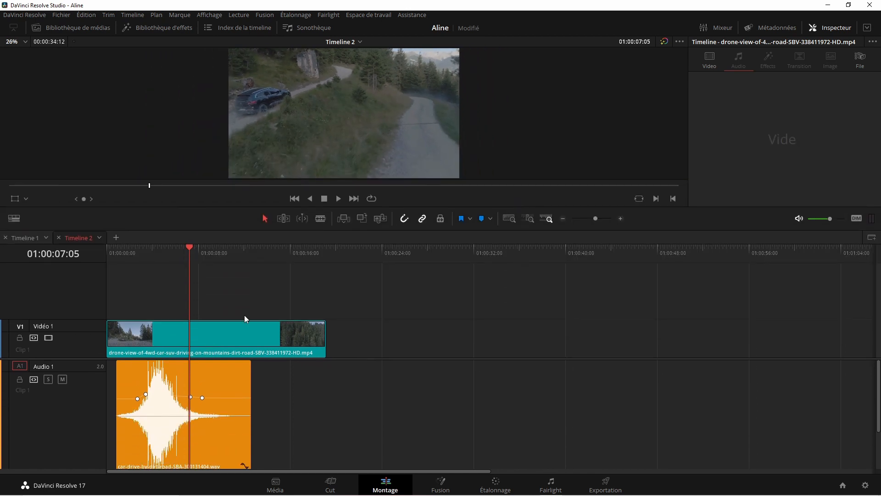
left_click(63, 379)
scroll(385, 367, "down", 2)
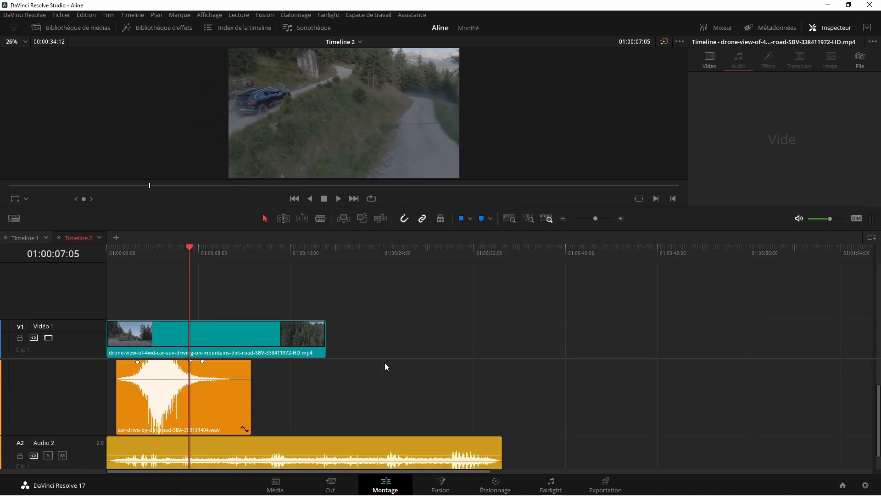
scroll(384, 362, "down", 1)
scroll(458, 403, "up", 2)
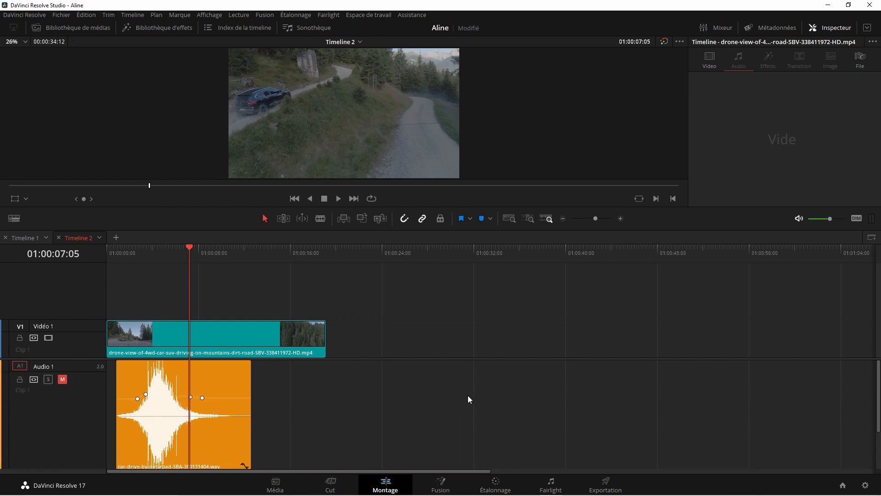
Step: Play Timeline 2 from near its start with both audio tracks muted, stopping at about 01:00:04:05
left_click(120, 255)
key("space")
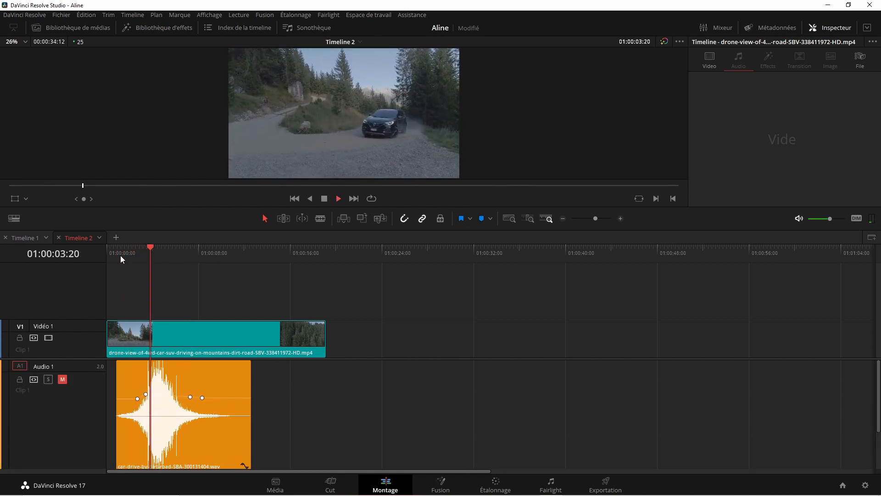
scroll(309, 382, "down", 2)
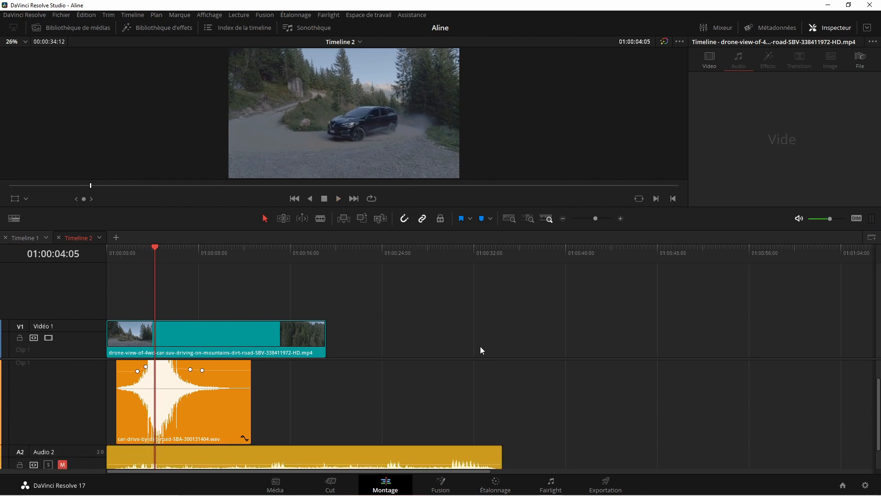
scroll(87, 369, "up", 2)
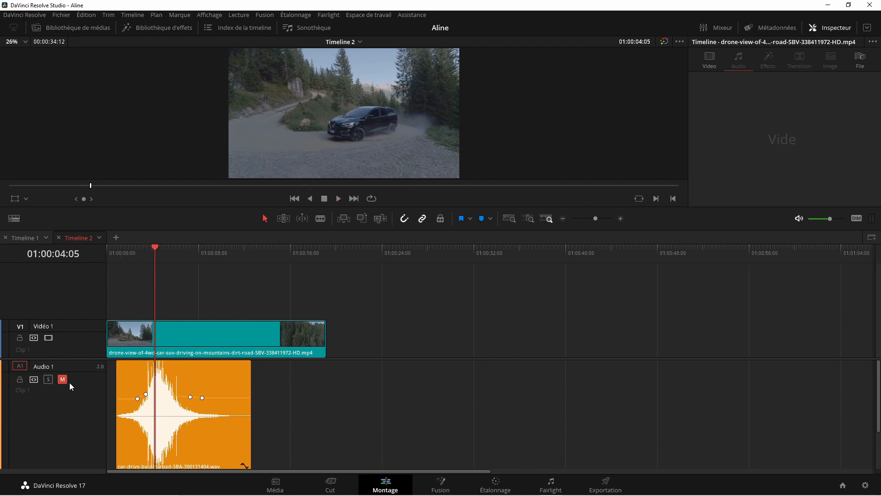
Step: Unmute Audio 1 and play Timeline 2 from the start in an enlarged viewer, stopping at about 01:00:06:03
key("space")
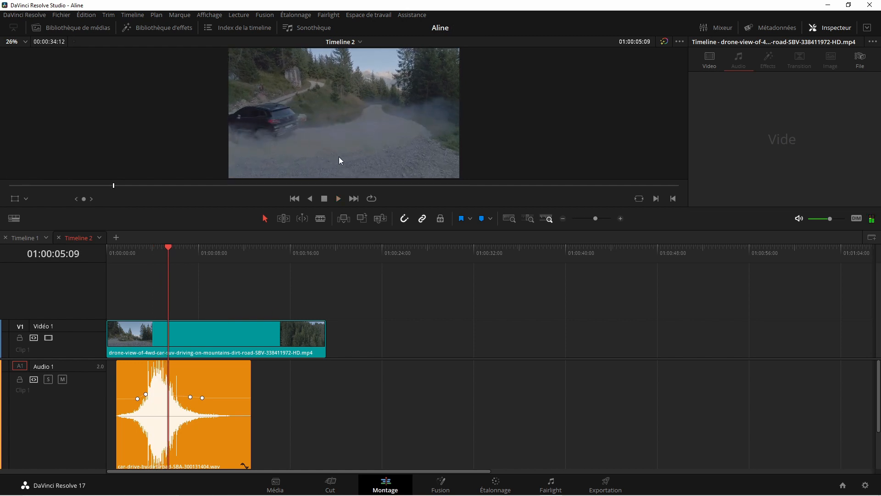
left_click_drag(169, 248, 107, 254)
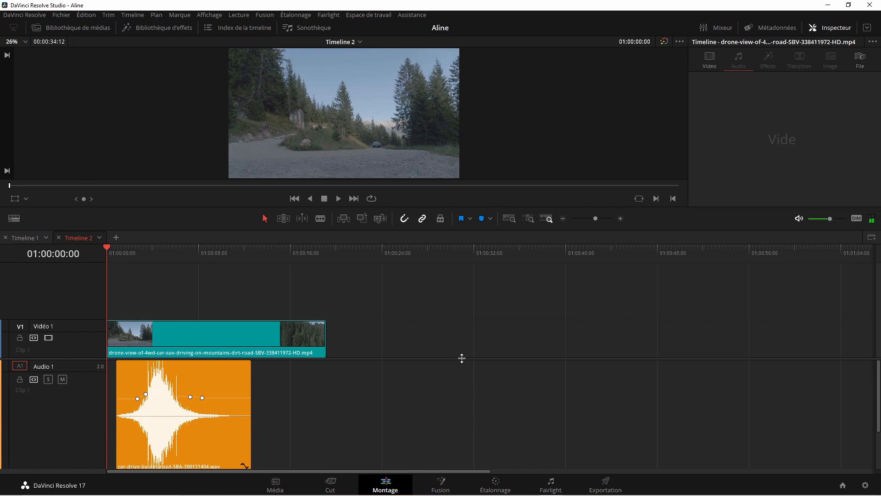
scroll(468, 354, "up", 1)
left_click_drag(456, 209, 453, 329)
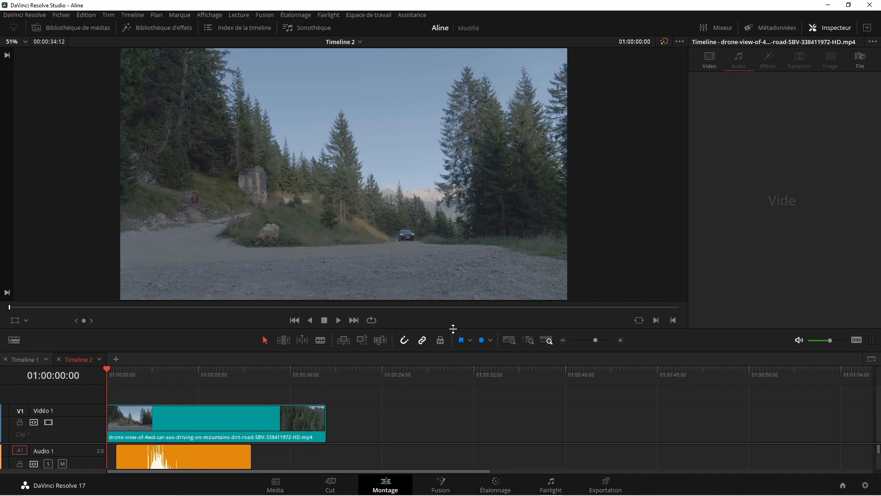
key("space")
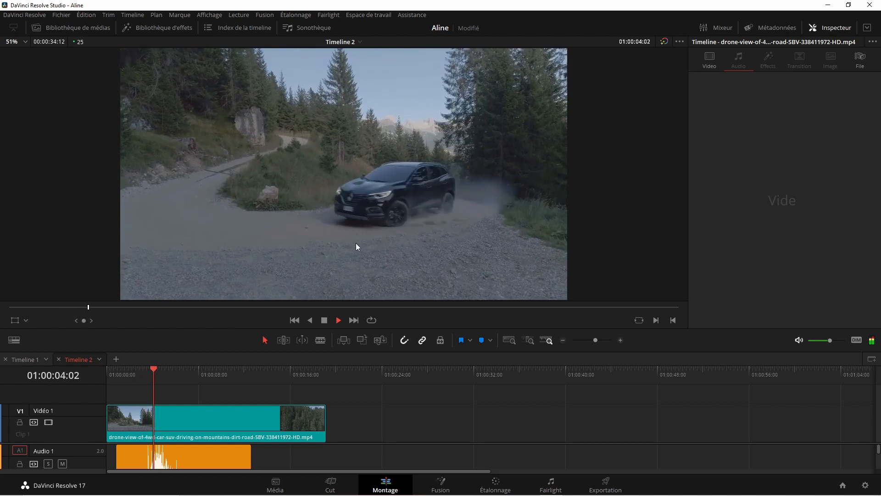
key("space")
Step: Enlarge the timeline area again and examine the volume and pan settings of the car-drive-by-dirt-road clip on Audio 1
left_click_drag(424, 443, 424, 416)
left_click_drag(427, 329, 446, 199)
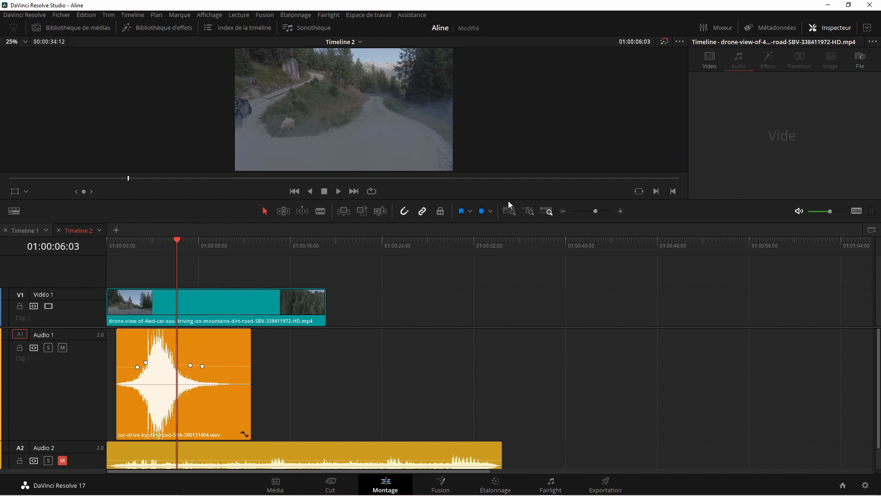
left_click_drag(508, 201, 505, 235)
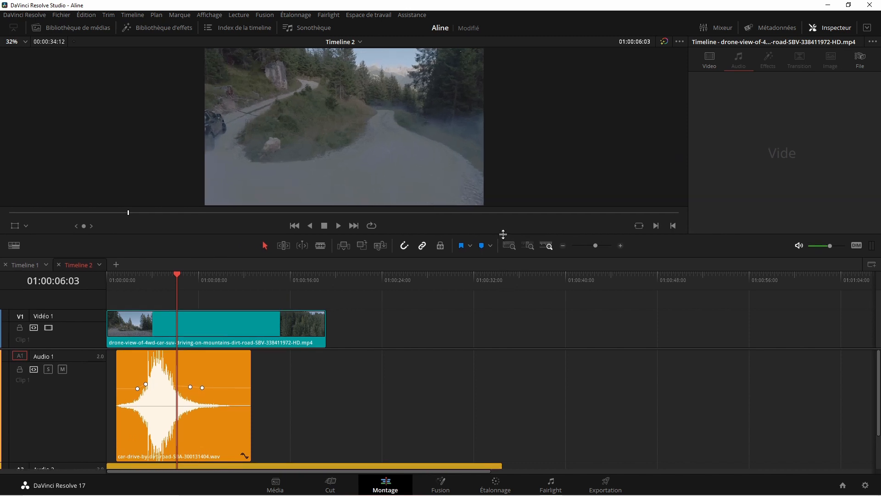
left_click(193, 408)
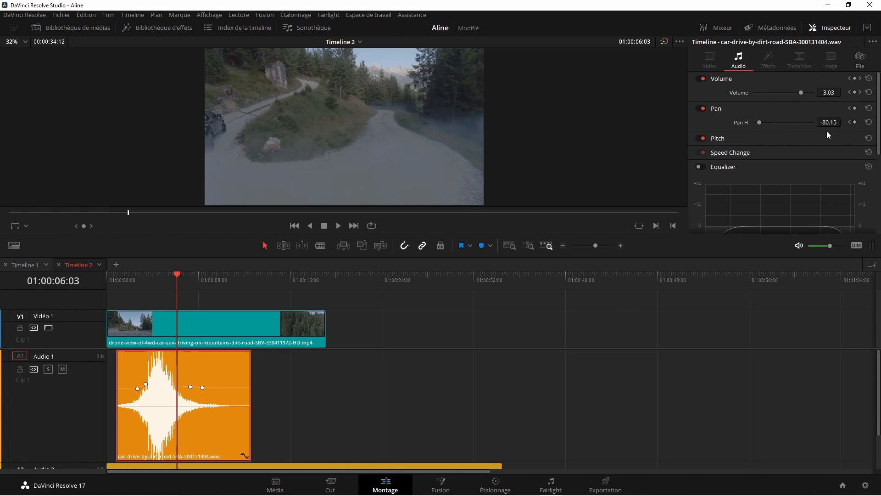
left_click(836, 26)
left_click(836, 27)
left_click_drag(494, 347, 494, 372)
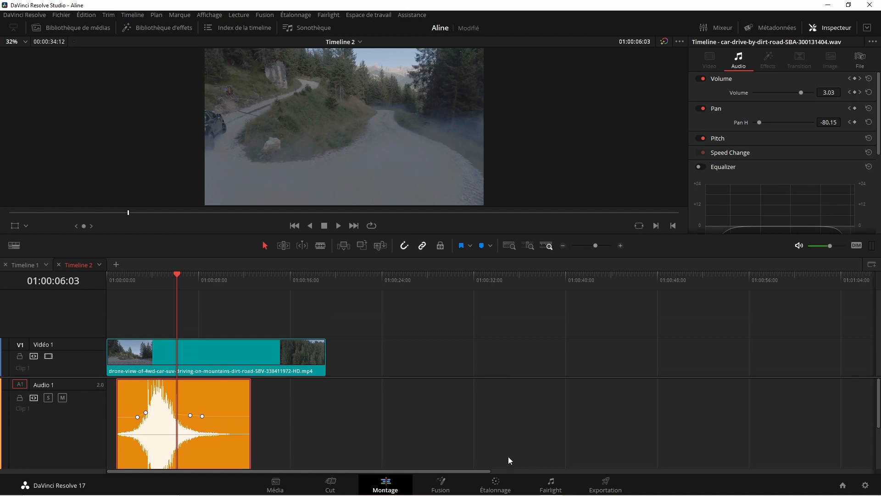
Step: Switch to the Fairlight page, increase the heights of the Audio 1 and Audio 2 tracks, and unmute Audio 2
left_click(552, 484)
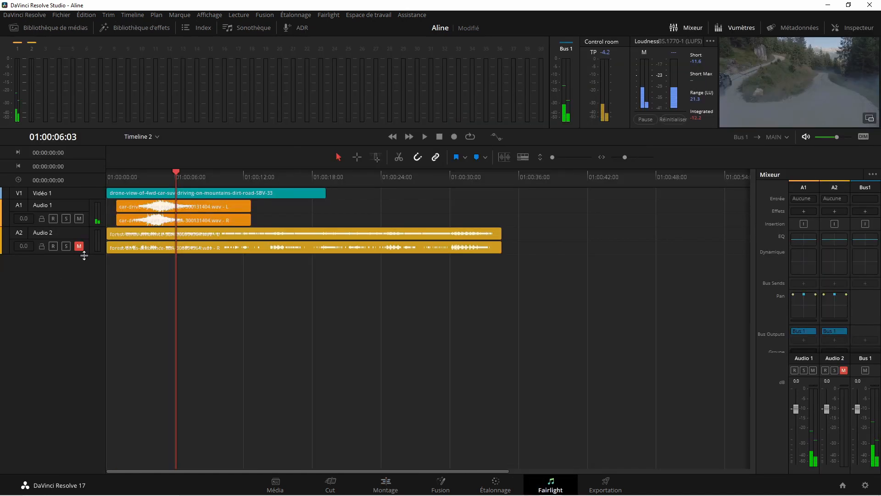
left_click_drag(82, 254, 82, 320)
left_click_drag(85, 225, 83, 297)
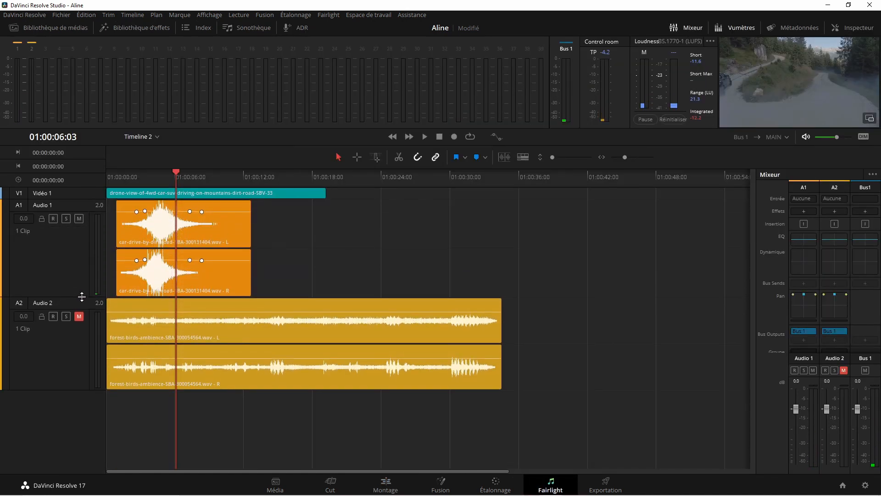
left_click(79, 317)
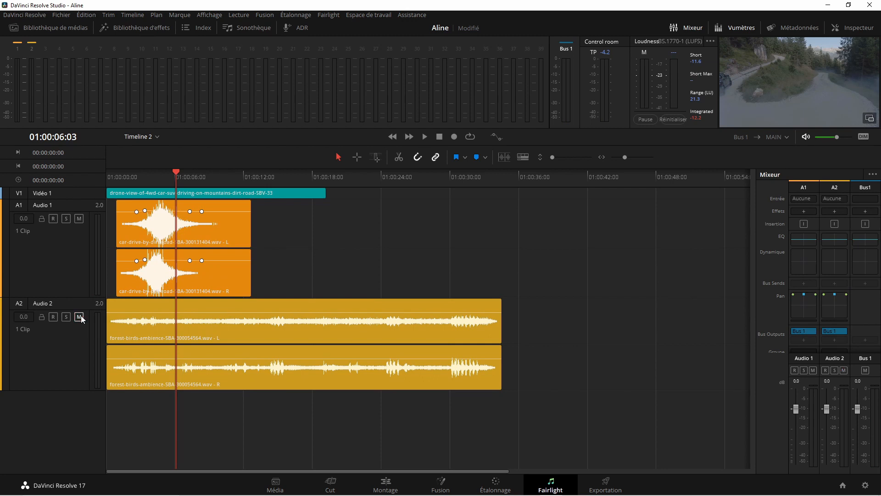
Step: Scrub through the car-drive-by clip on the Fairlight timeline and examine how its keyframed volume and horizontal pan change
key("ctrl+equal")
left_click(859, 29)
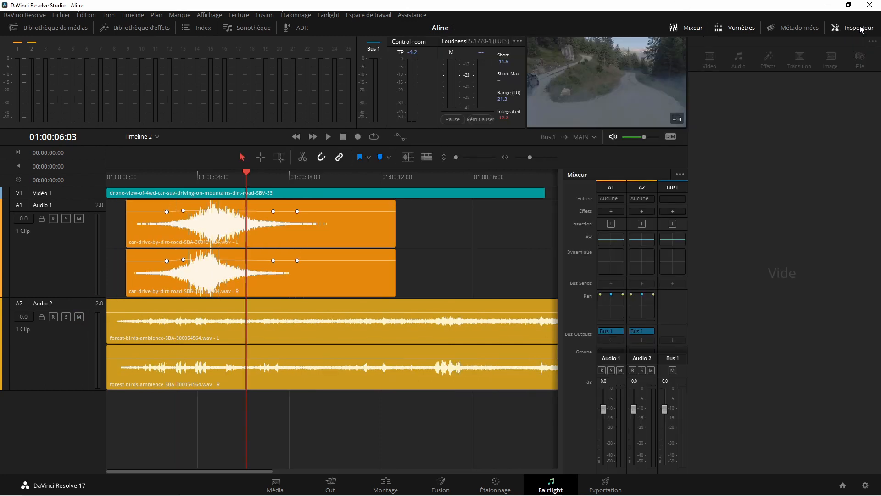
left_click(324, 237)
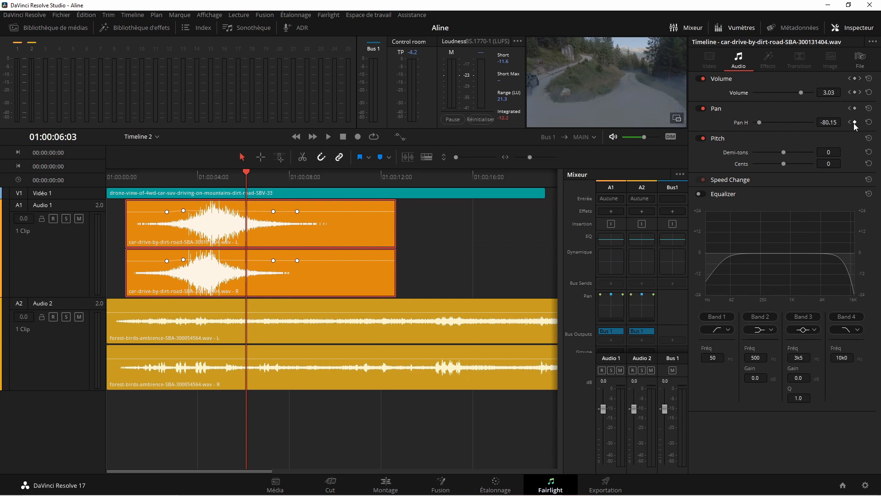
left_click_drag(247, 175, 234, 191)
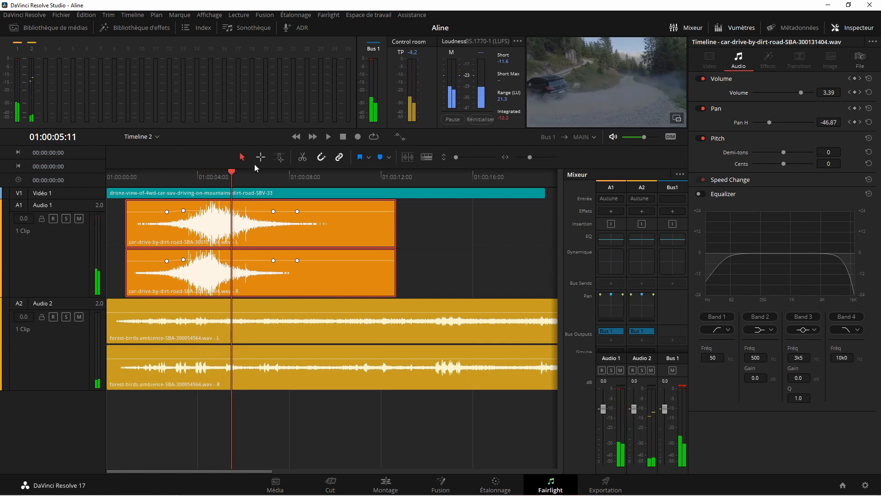
left_click_drag(232, 173, 130, 180)
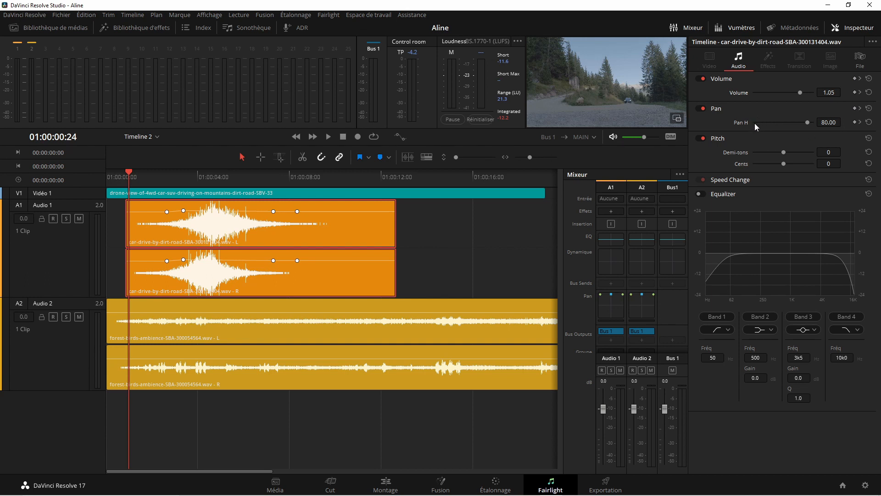
left_click_drag(156, 170, 392, 181)
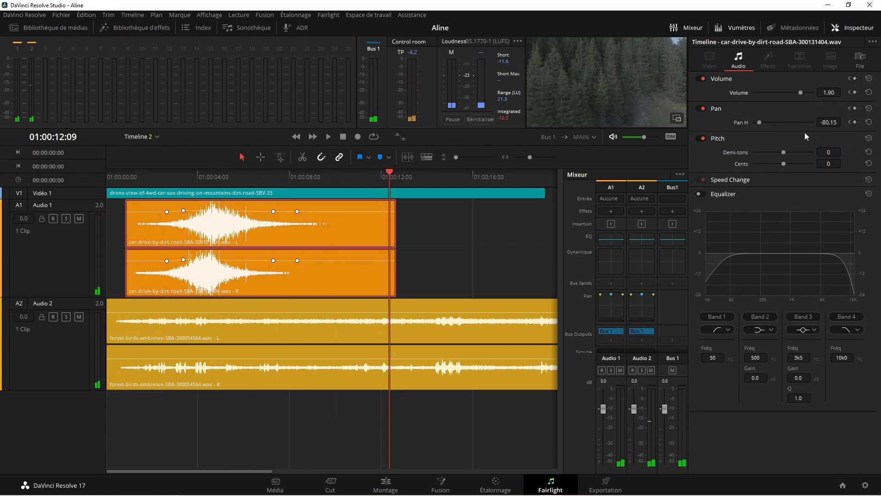
left_click_drag(387, 172, 126, 173)
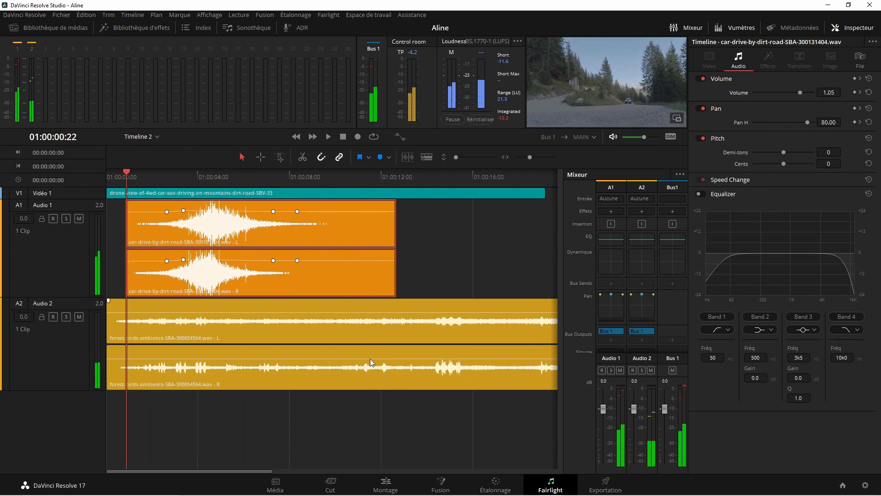
Step: Return to the Edit page and play the car clip from 01:00:00:22 to about 01:00:04:21 in an enlarged viewer
key("shift+4")
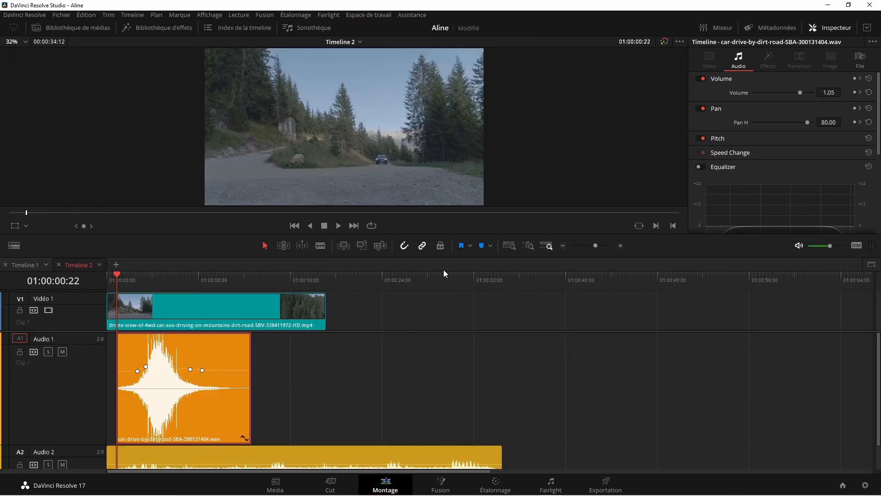
left_click_drag(455, 234, 453, 363)
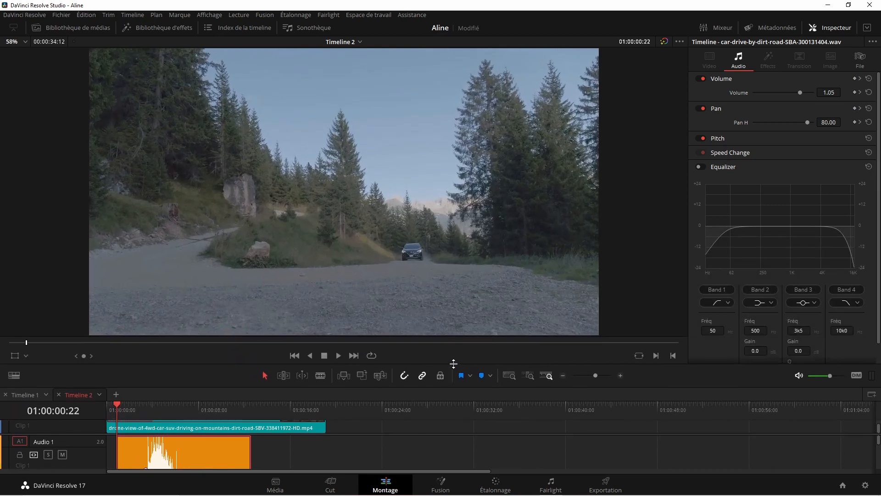
key("space")
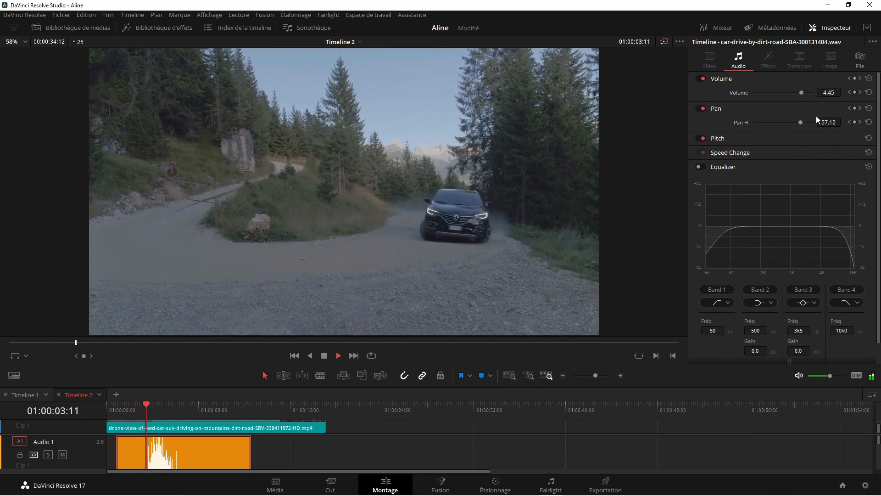
key("space")
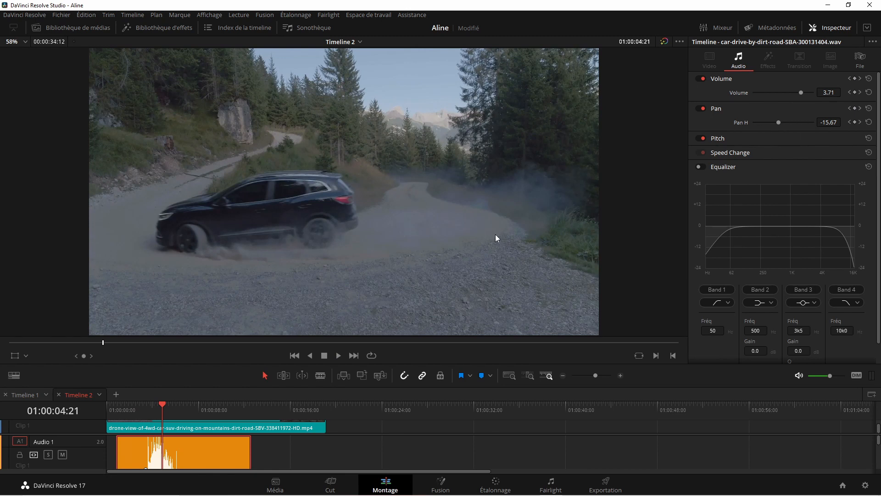
Step: Replay Timeline 2 from the start to about 01:00:06:10 and move the playhead back to 01:00:03:03
left_click_drag(164, 401, 103, 402)
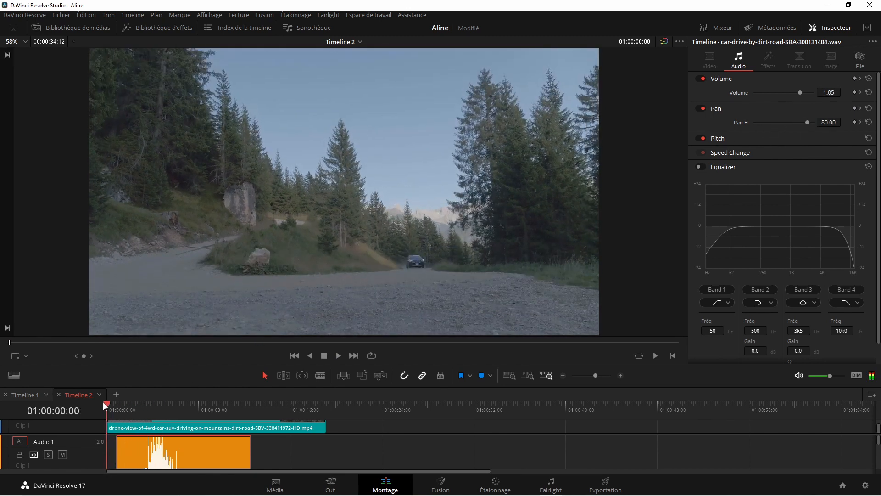
key("space")
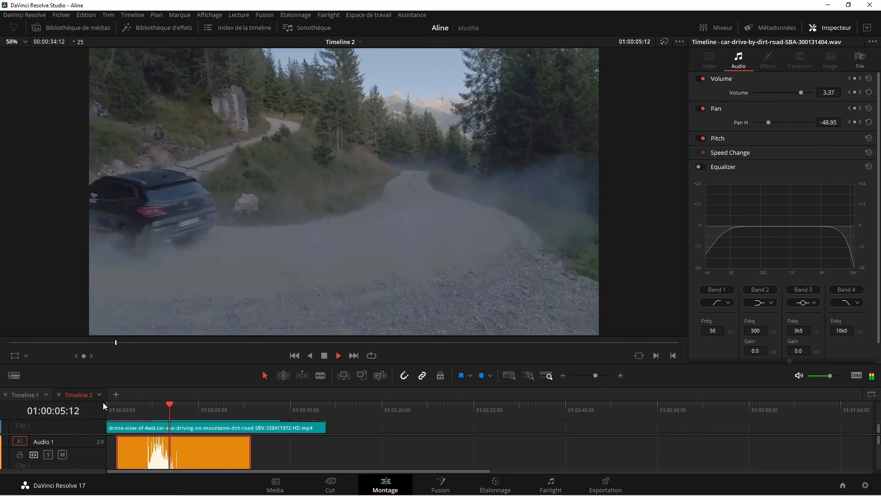
key("space")
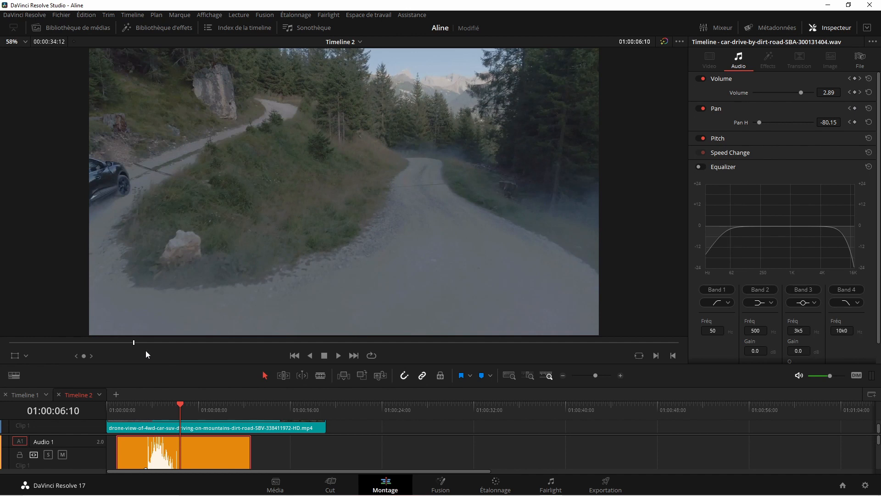
left_click_drag(134, 345, 70, 344)
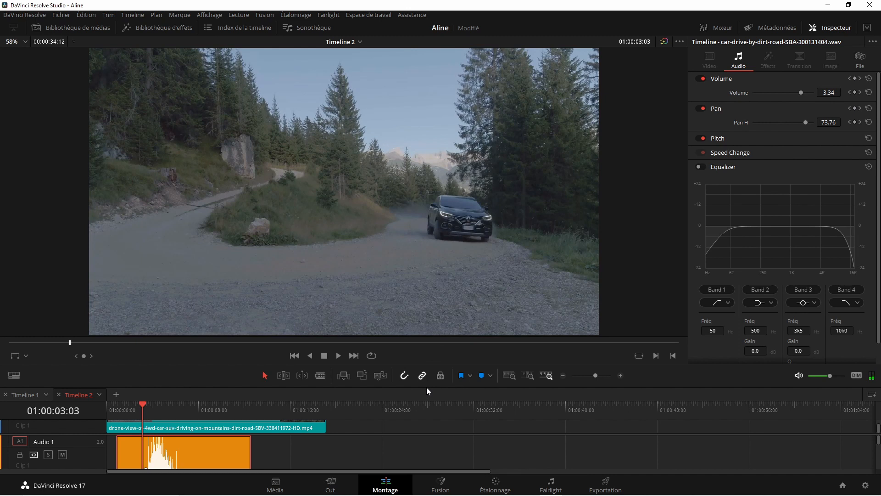
Step: Reduce the viewer and the Audio 1 track height, and play both audio layers from 01:00:03:03 to about 01:00:05:03
left_click_drag(433, 365, 447, 212)
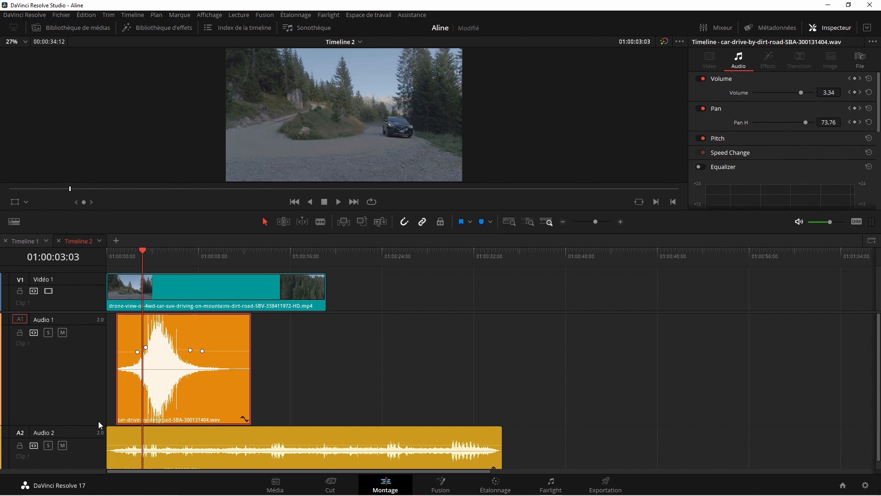
left_click_drag(84, 424, 85, 341)
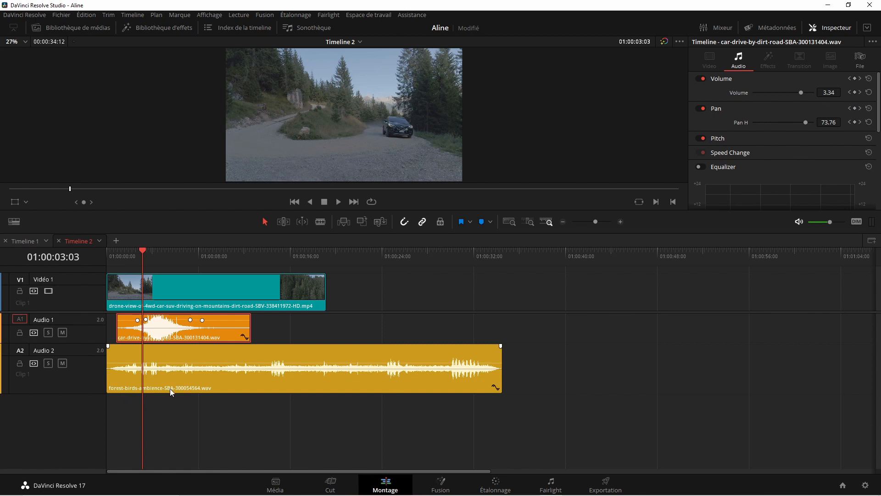
key("space")
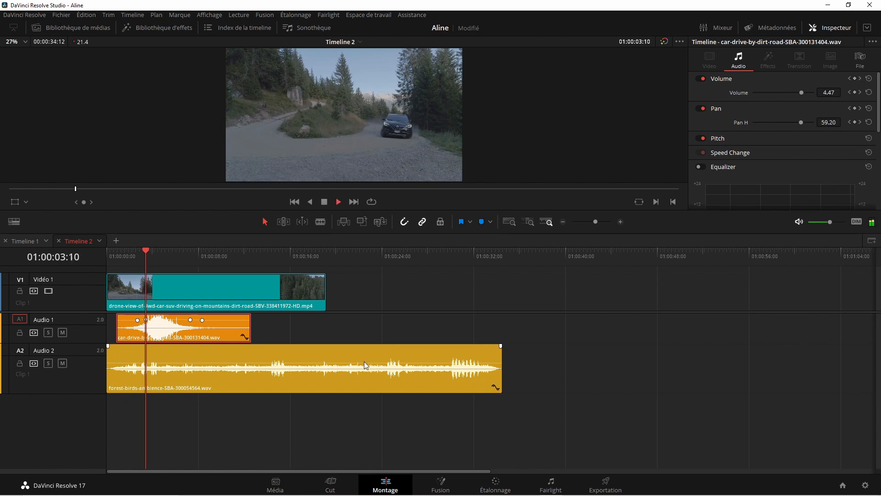
key("space")
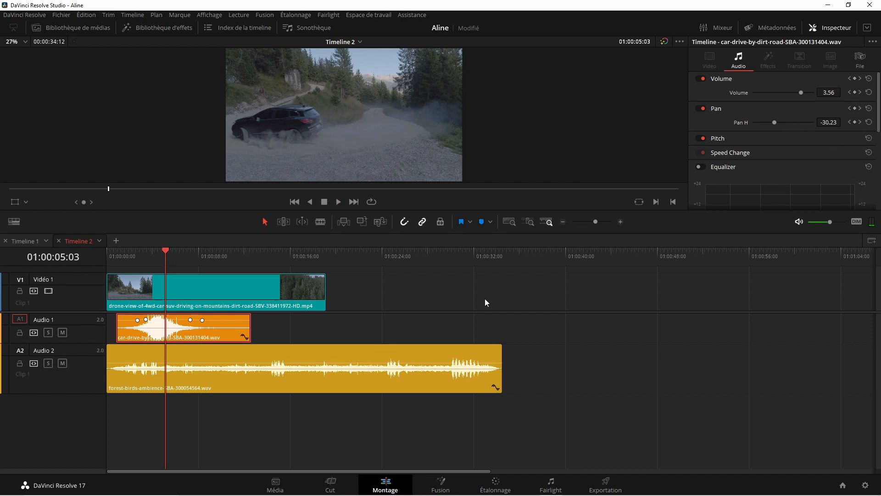
left_click_drag(474, 312, 467, 361)
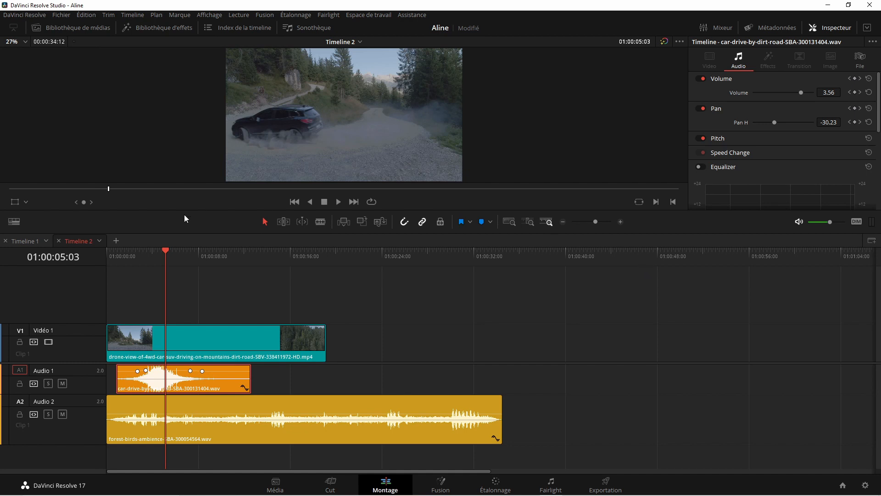
Step: Switch from Timeline 2 to Timeline 3, enlarge the viewer, and adjust the divider between its video and audio tracks
left_click(100, 241)
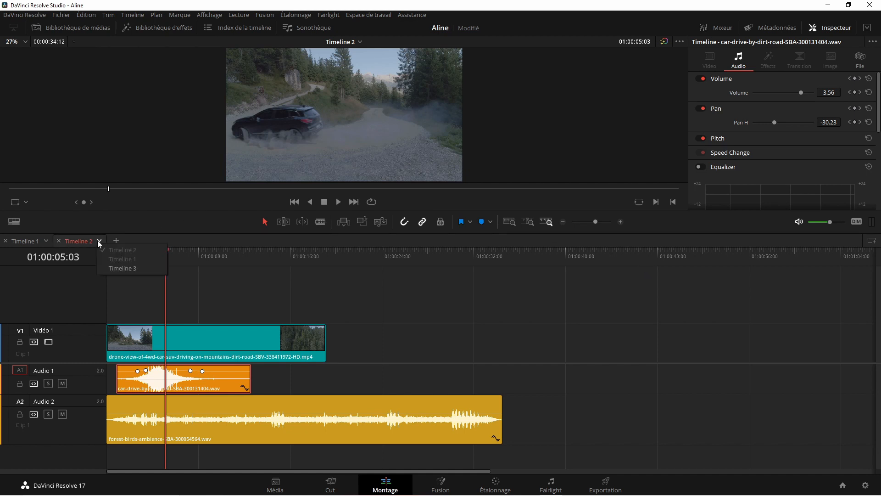
left_click(121, 268)
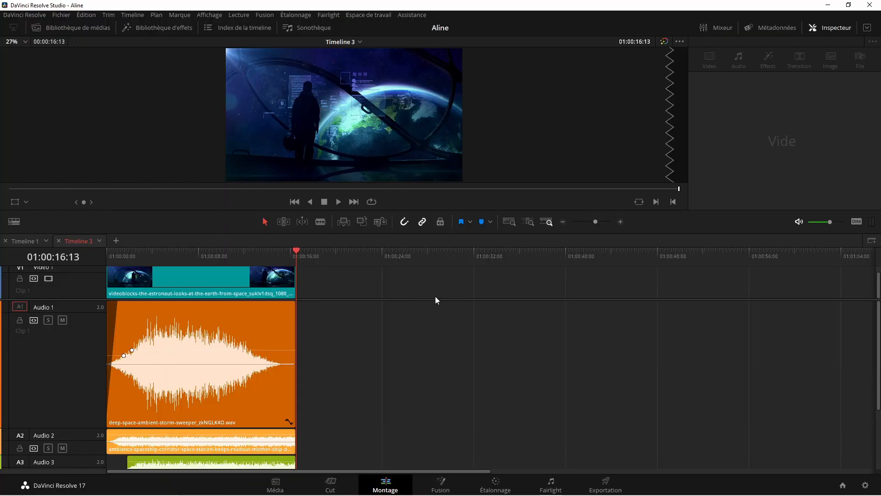
left_click_drag(435, 299, 441, 353)
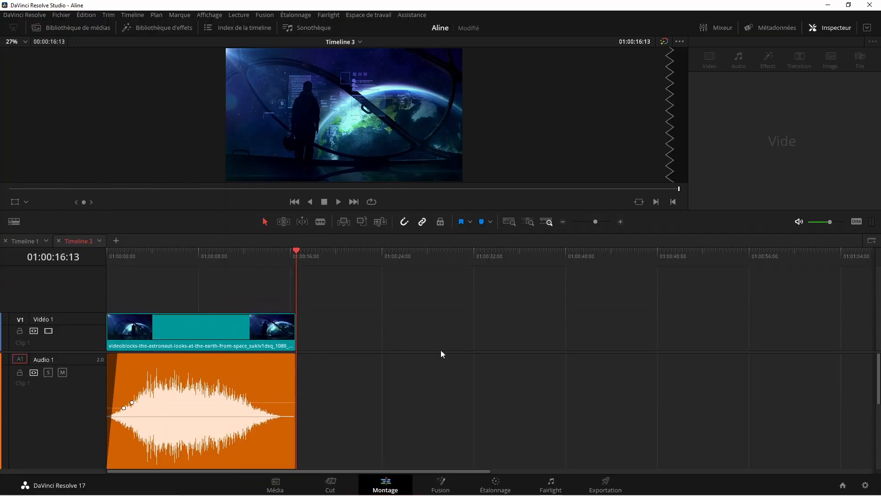
left_click_drag(457, 230, 463, 301)
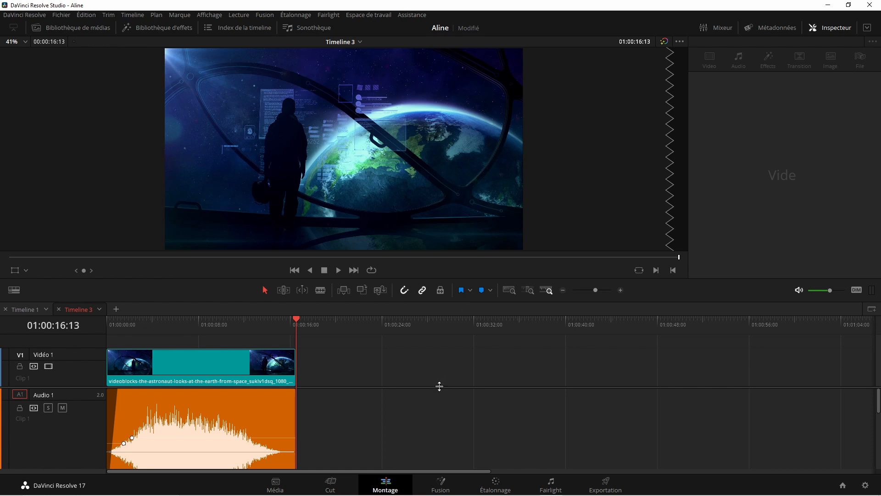
left_click_drag(439, 386, 443, 365)
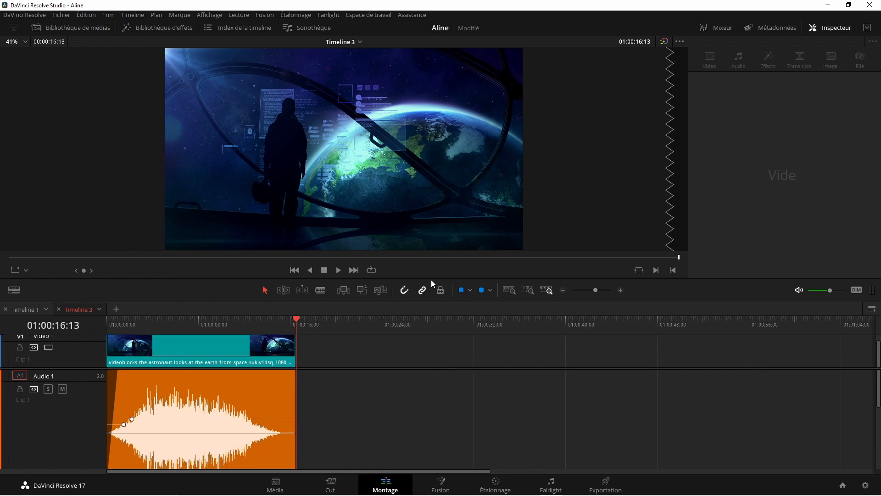
Step: Reduce the viewer height, play Timeline 3 up to 01:00:04:17, and look through its five audio tracks
left_click_drag(431, 279, 434, 187)
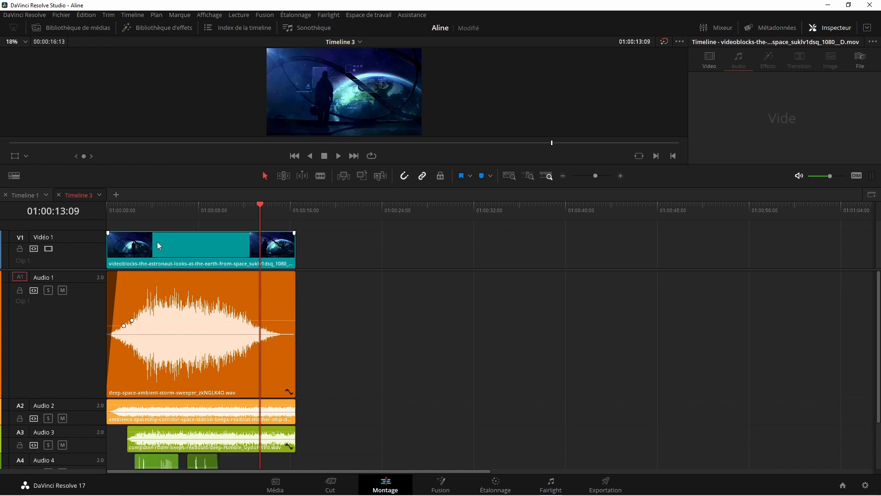
left_click(145, 210)
key("space")
key("space")
scroll(358, 303, "down", 1)
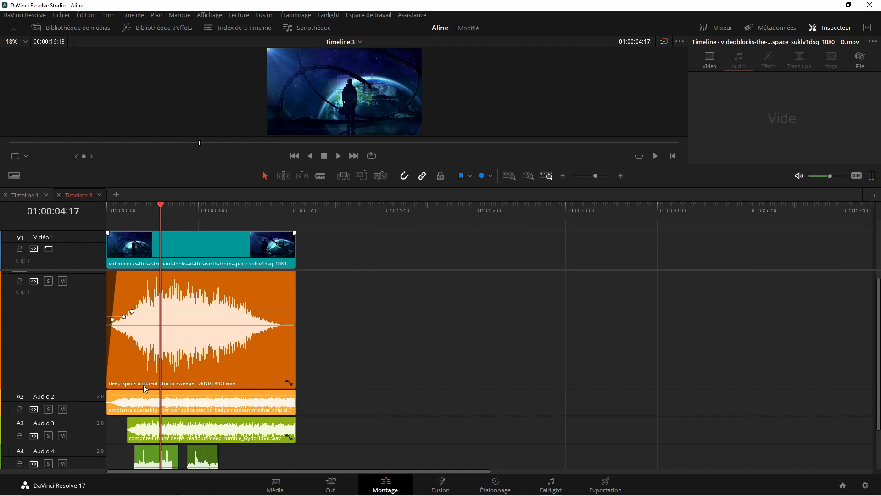
scroll(215, 324, "down", 3)
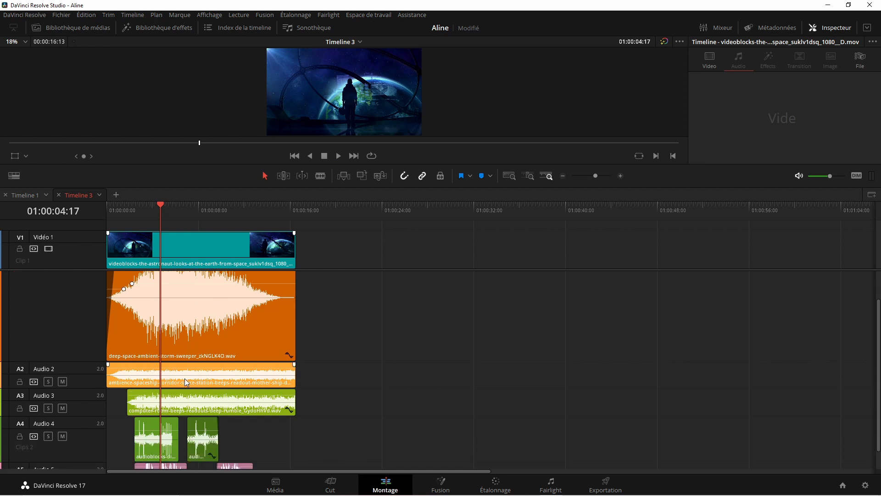
scroll(288, 352, "down", 2)
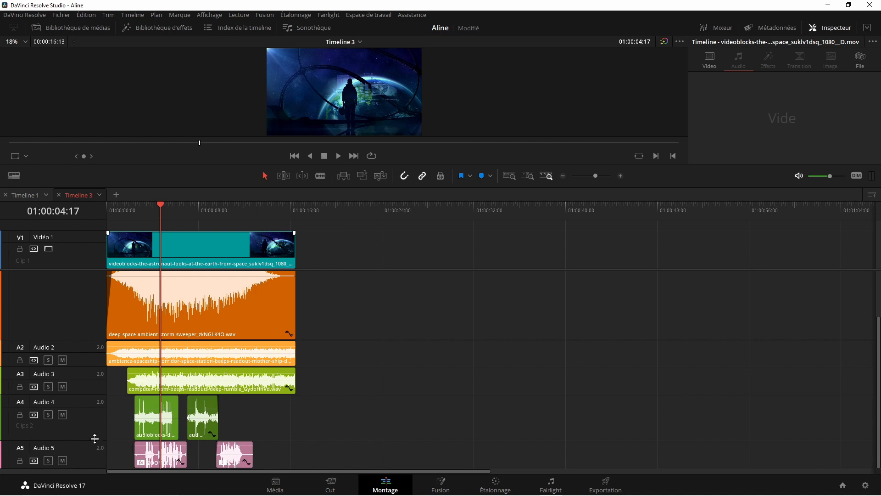
Step: Mute Audio 1 to Audio 4 and play Audio 5 alone from 01:00:02:11 to 01:00:06:18
left_click(62, 415)
left_click(62, 386)
left_click(62, 360)
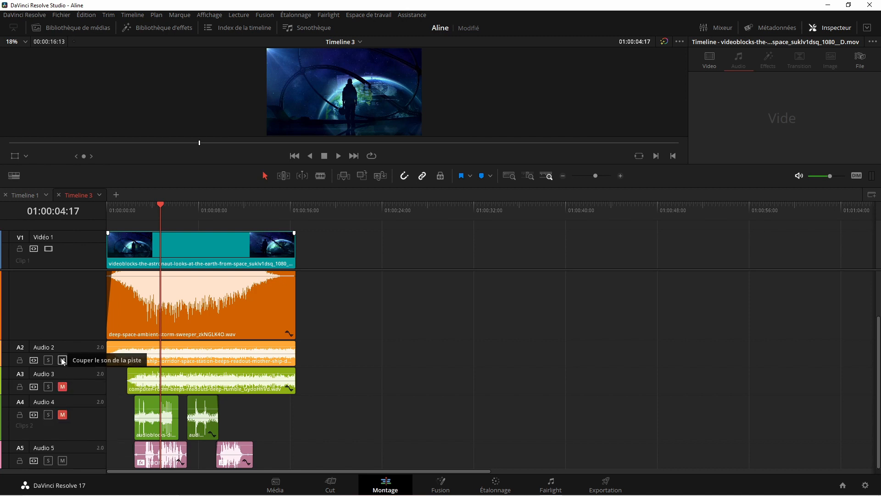
scroll(69, 289, "up", 3)
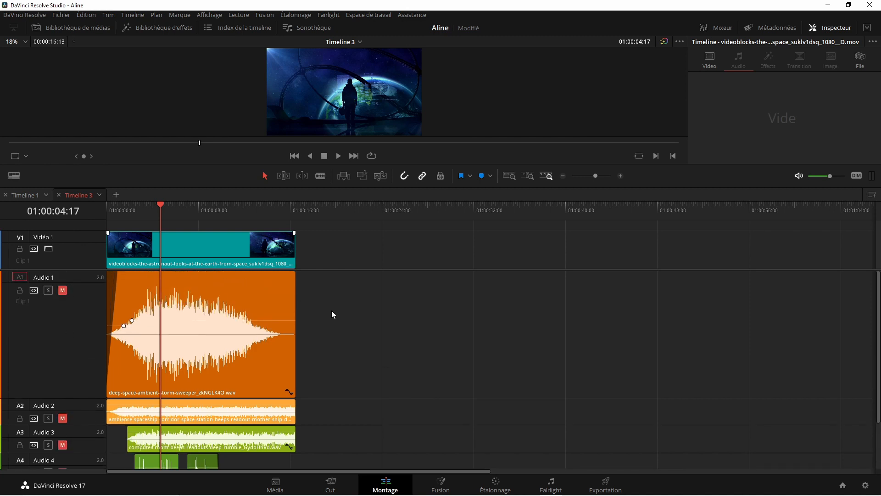
scroll(361, 321, "down", 3)
left_click(133, 210)
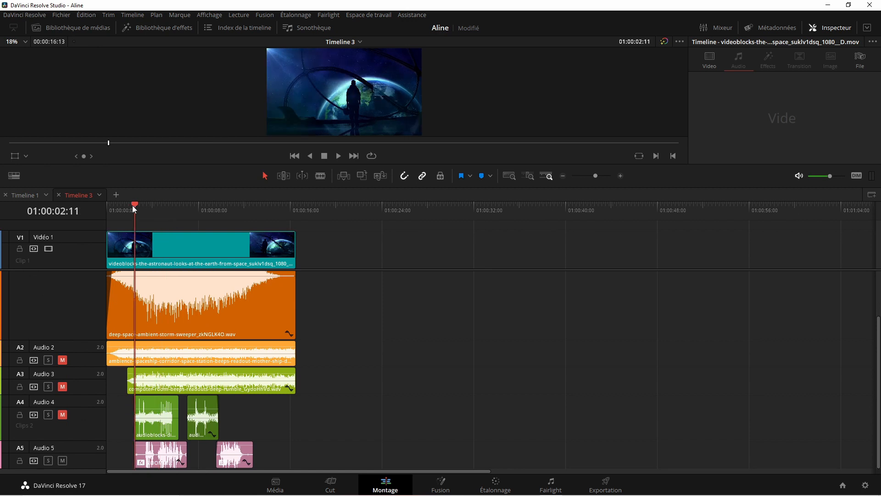
key("space")
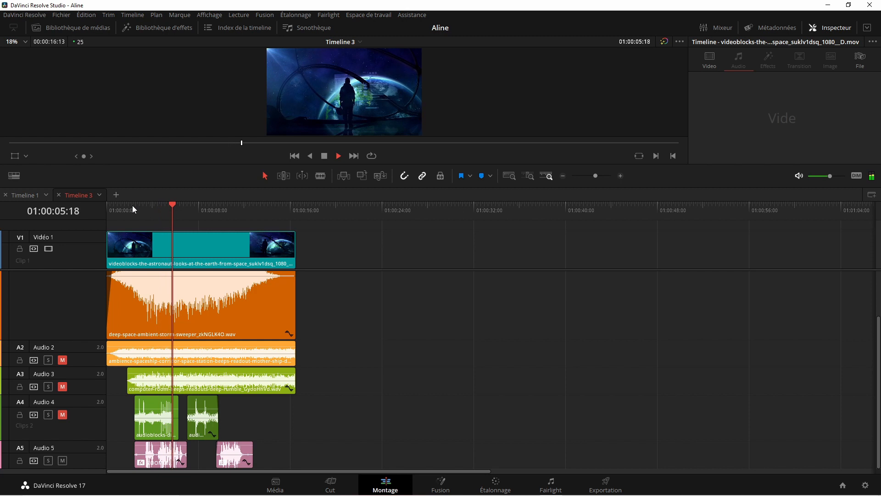
key("space")
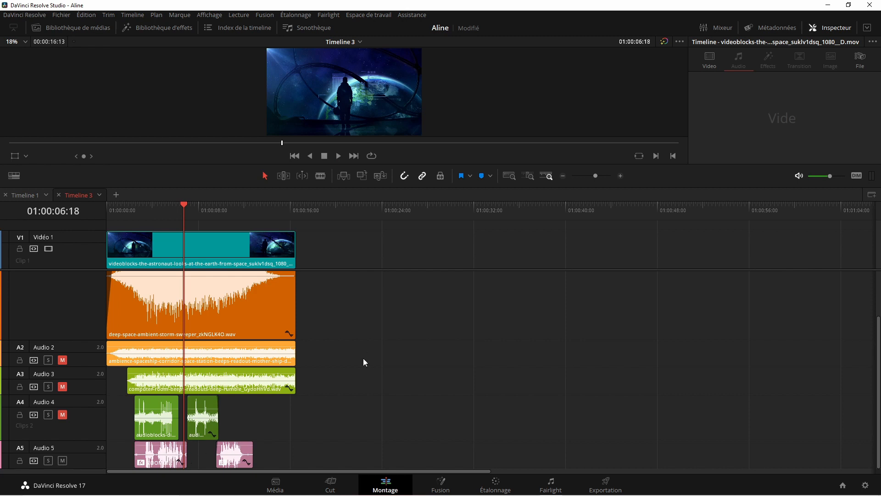
Step: Lower the divider between the video and audio tracks, and show Timeline 3 on the Fairlight page with taller Audio 1 to Audio 4 tracks
left_click_drag(429, 268, 433, 317)
scroll(435, 332, "up", 3)
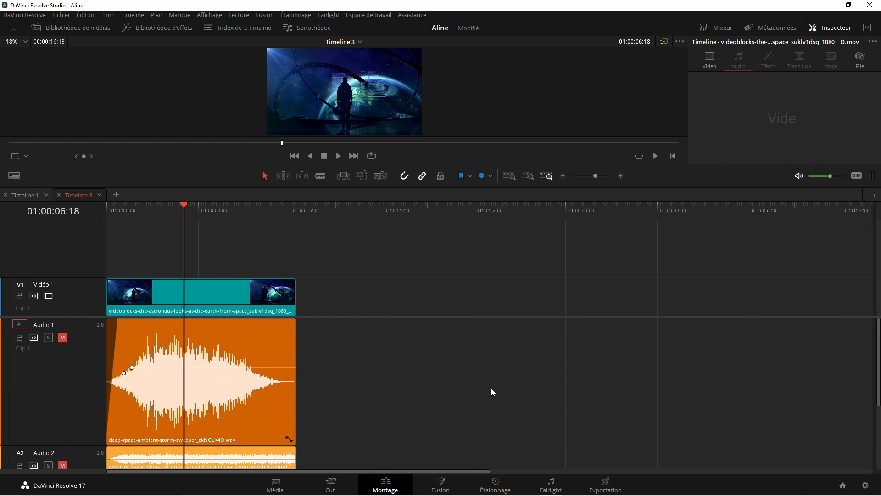
left_click(550, 483)
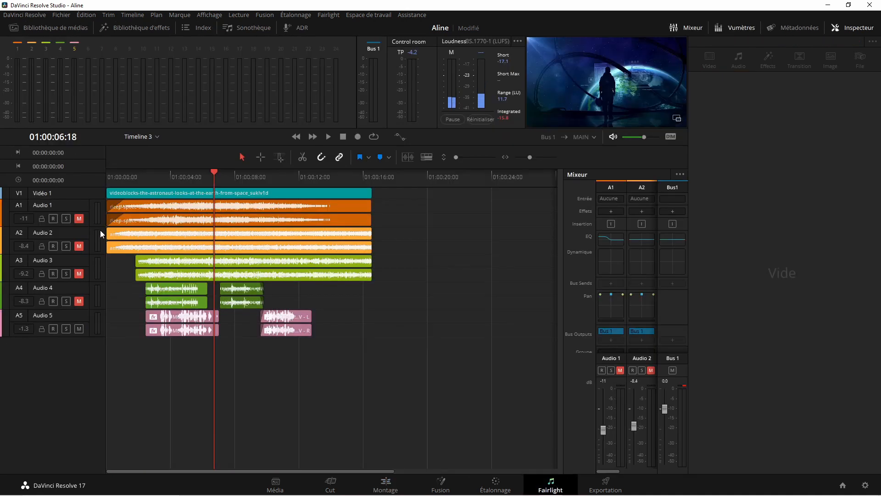
left_click_drag(92, 226, 86, 413)
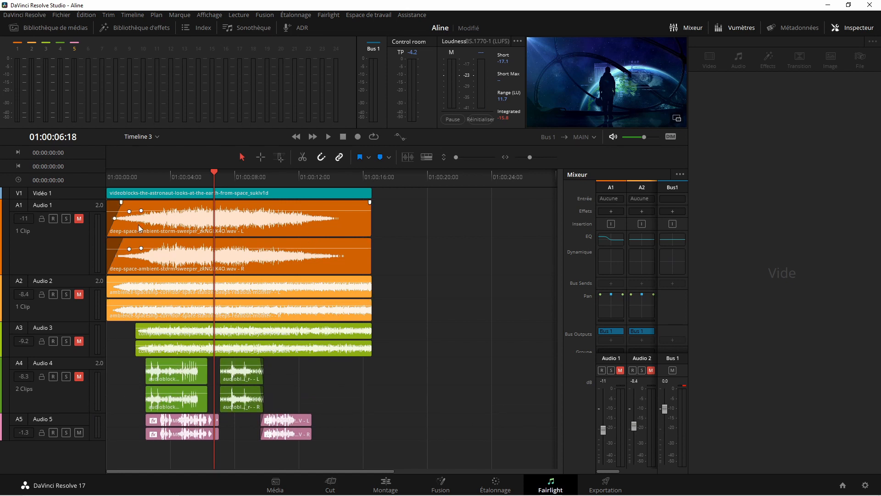
Step: Unmute Audio 1, Audio 2, Audio 3 and Audio 4, and save the project
left_click(81, 220)
left_click(80, 294)
left_click(78, 341)
left_click(79, 376)
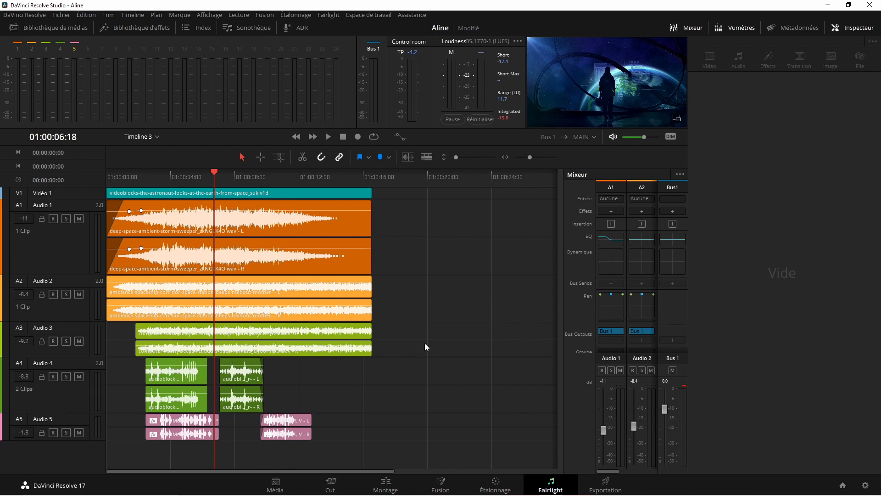
key("ctrl+s")
Step: Select the deep-space ambient clip and display the Audio 1 track equalizer in full
left_click(194, 216)
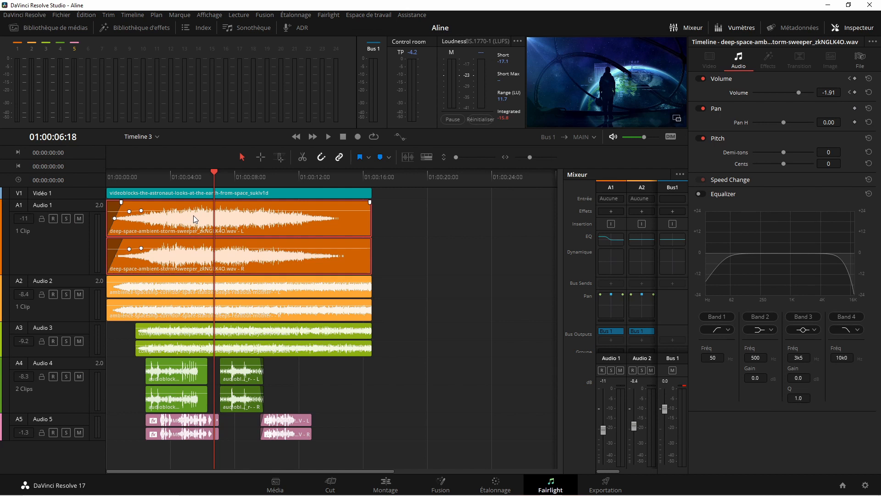
left_click(609, 241)
left_click_drag(880, 112, 639, 96)
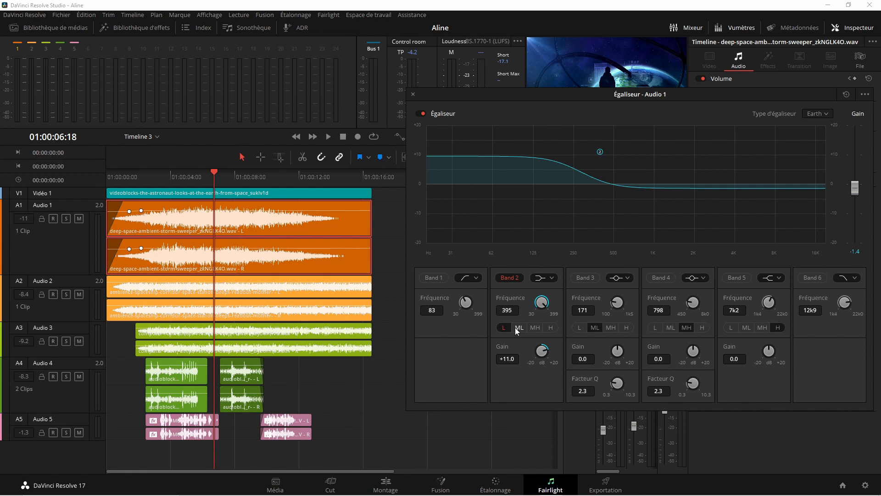
Step: Play Timeline 3 from the start to 01:00:03:17 and mute Audio 2 to Audio 5
left_click(108, 177)
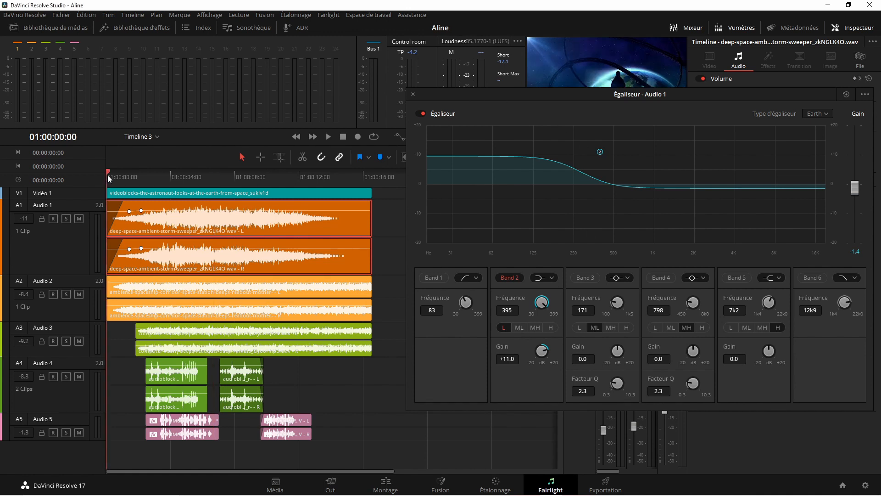
key("space")
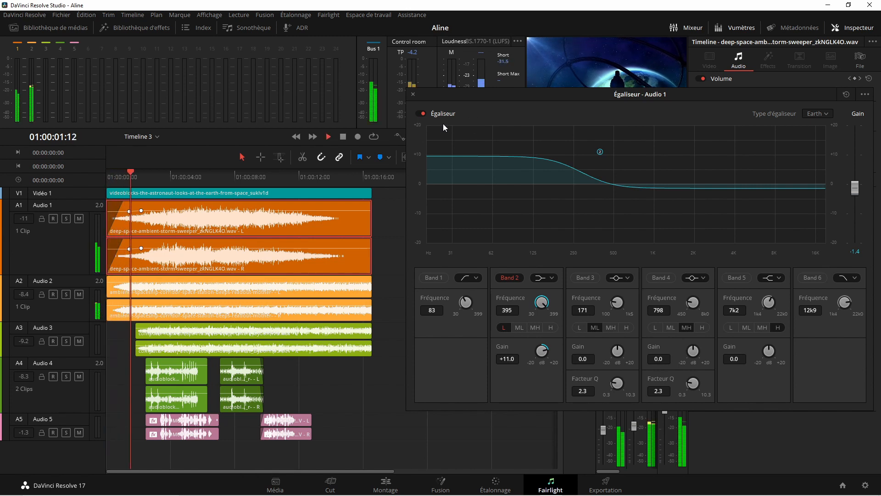
key("space")
left_click(79, 294)
left_click(79, 341)
left_click(79, 376)
left_click(79, 432)
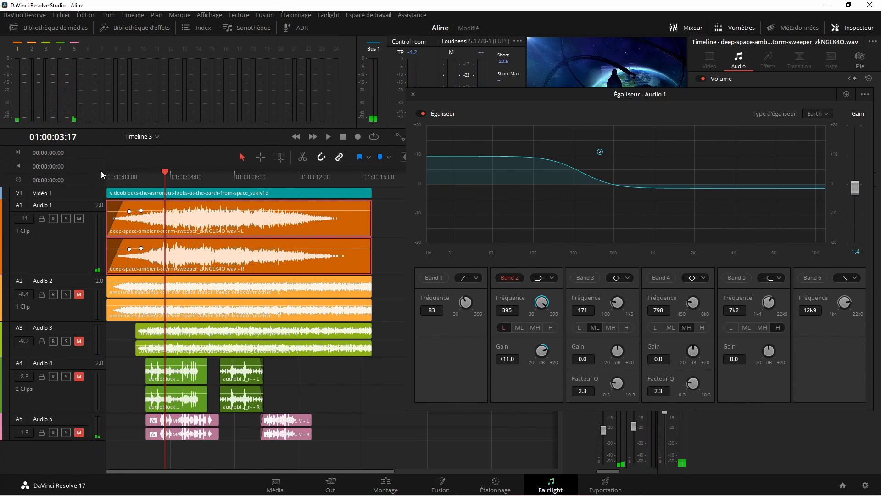
Step: Replay Audio 1 from the start to 01:00:09:02 while switching its equalizer off and on for comparison, ending with it off
key("Home")
key("space")
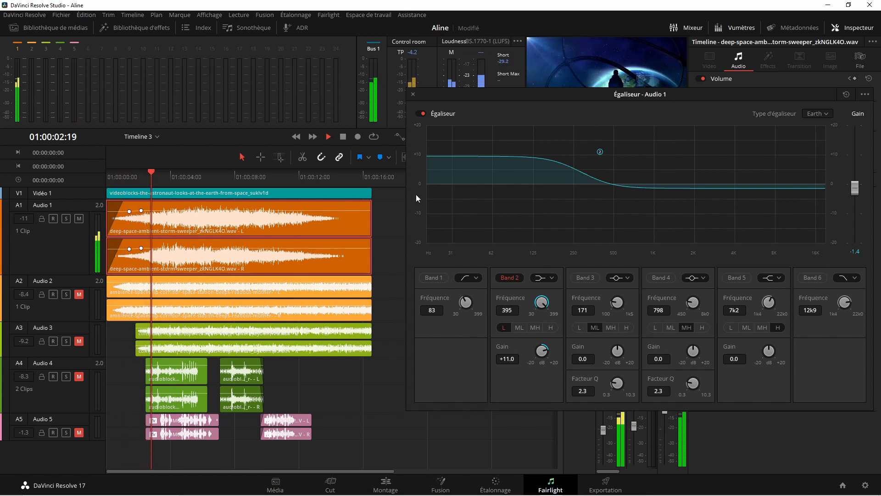
left_click(421, 114)
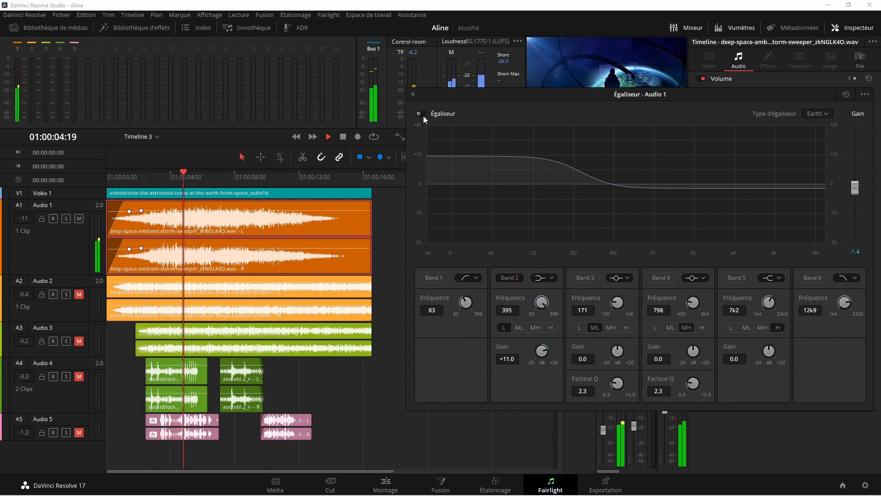
left_click(423, 115)
left_click(422, 115)
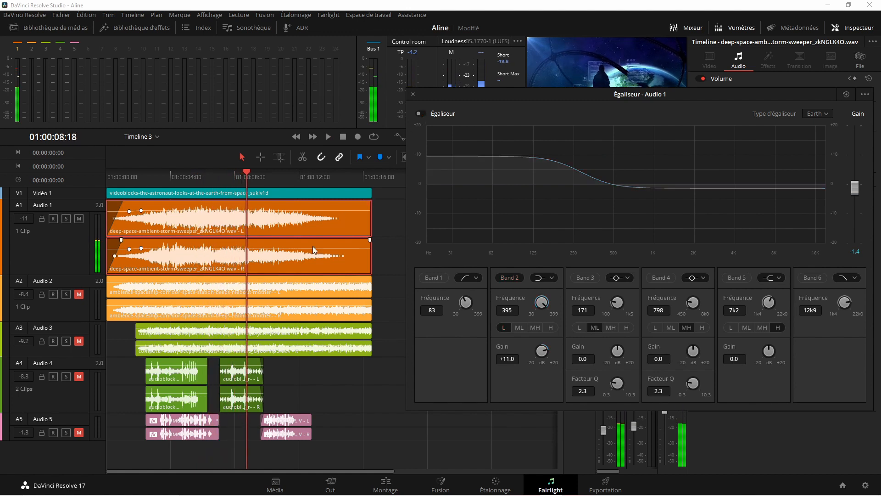
key("space")
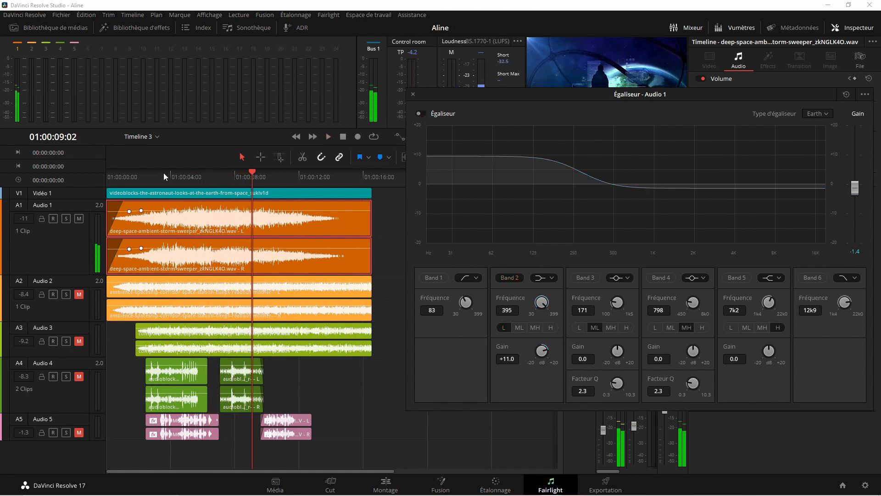
Step: Play Audio 1 without equalization up to 01:00:06:06, compare it with the equalizer enabled up to 01:00:09:07, and close the equalizer
left_click(163, 173)
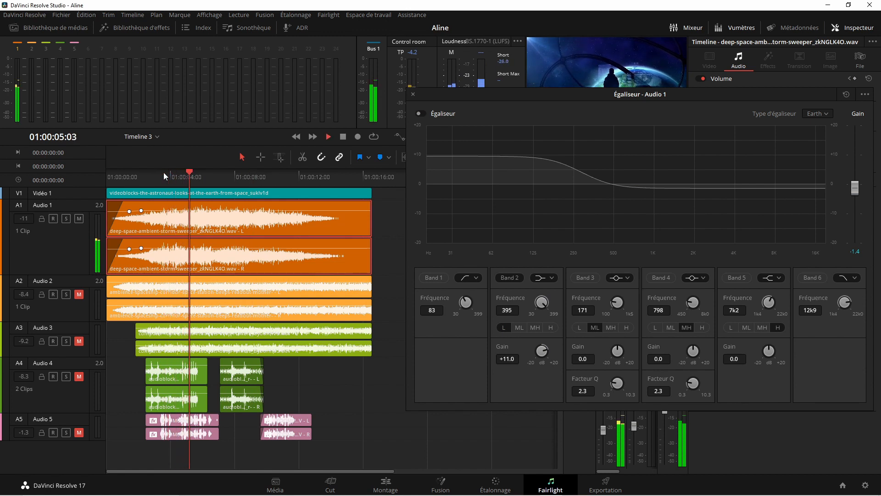
key("space")
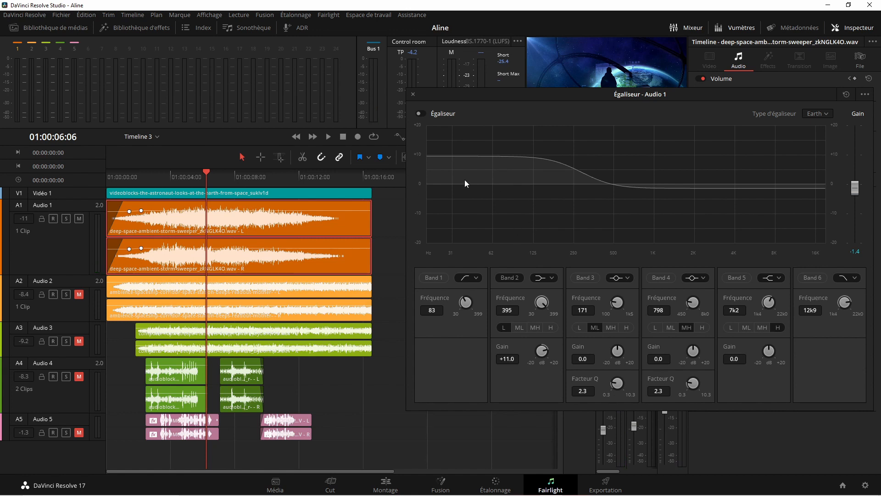
left_click(420, 113)
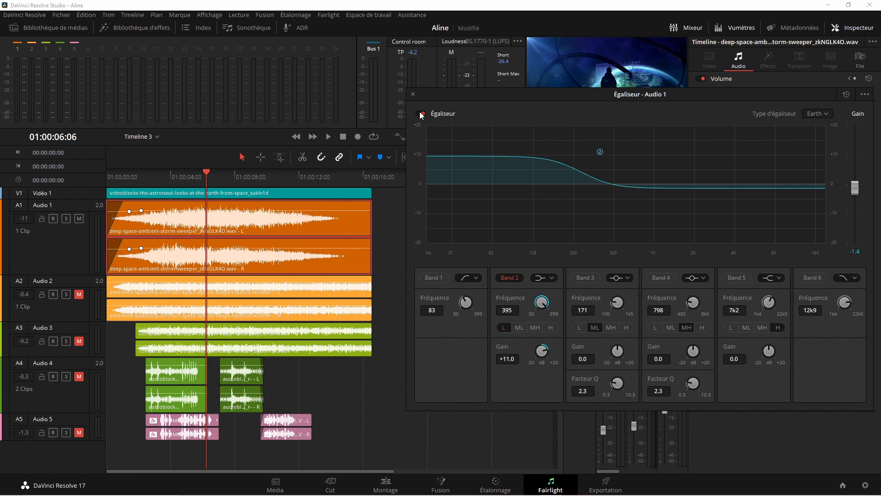
key("space")
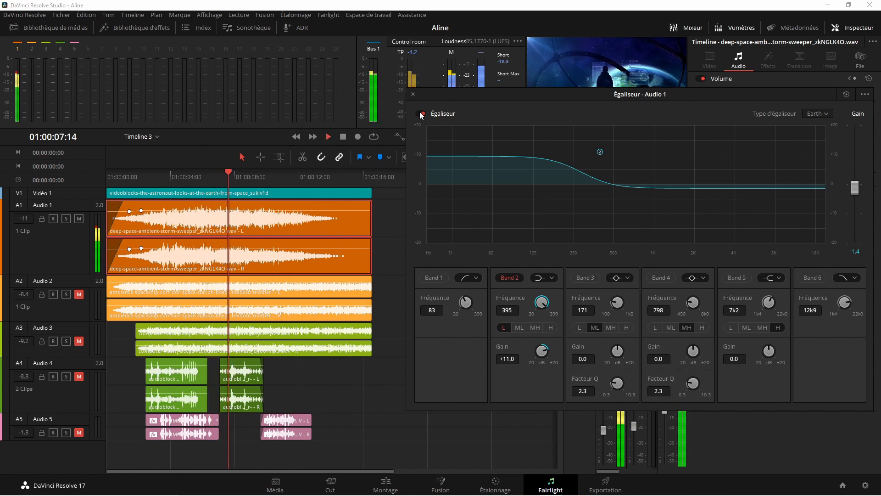
key("space")
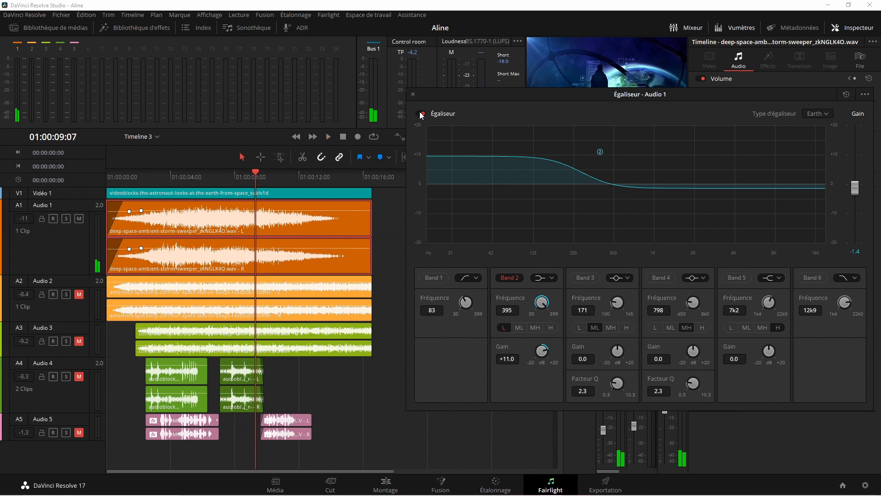
left_click_drag(440, 95, 304, 95)
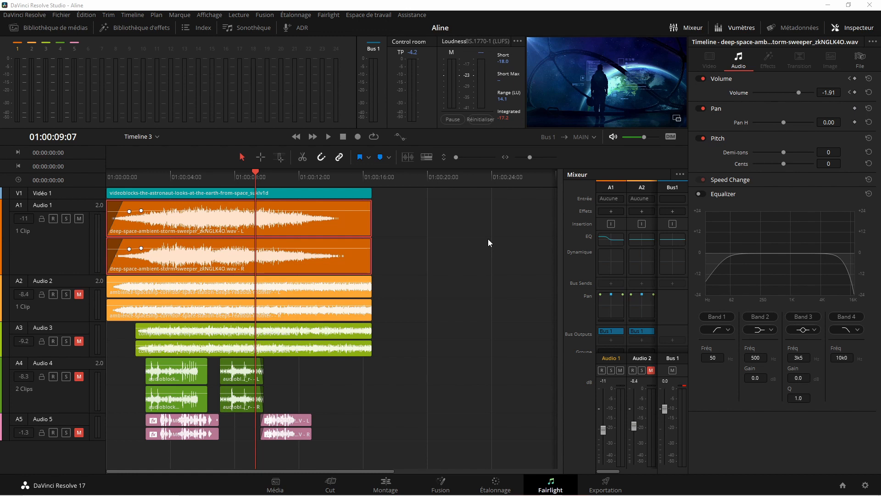
Step: Increase the Audio 3 track height, select the first clip on Audio 4, and play from 01:00:02:11 to 01:00:04:03
left_click_drag(98, 358, 96, 380)
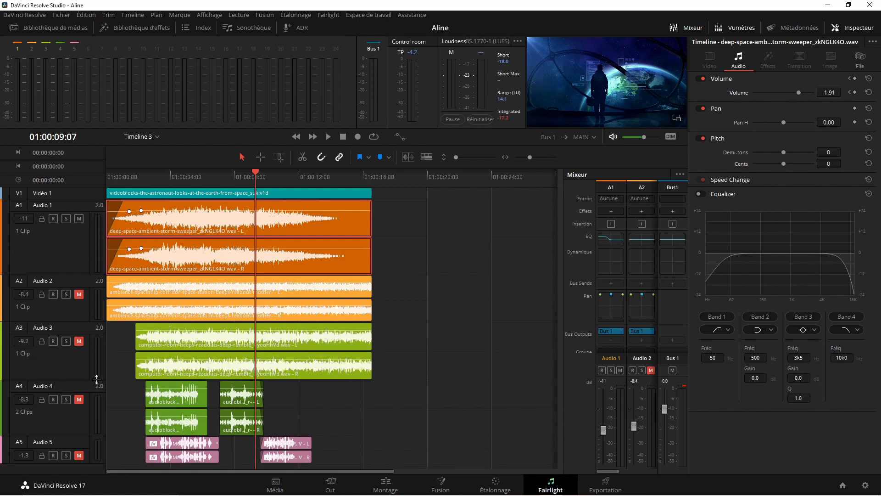
left_click(171, 401)
left_click(141, 178)
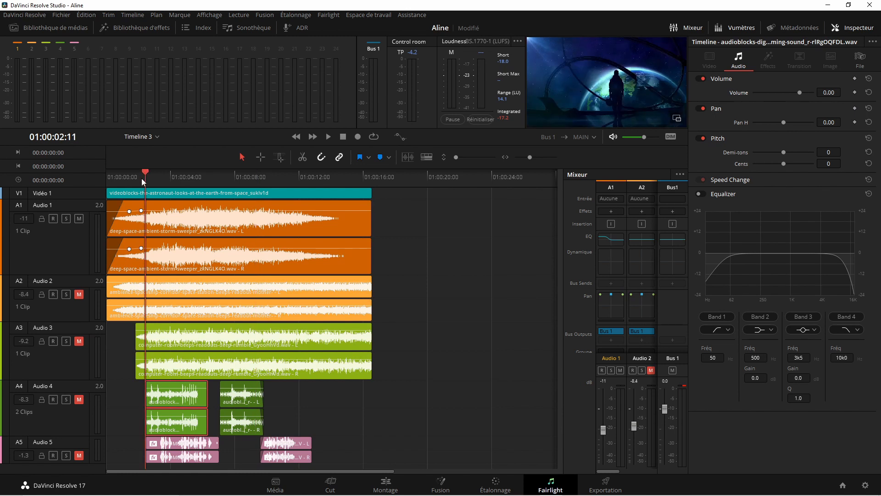
left_click(328, 137)
key("space")
Step: Mute Audio 1 and unmute Audio 4, leaving Audio 4 as the only audible track
left_click(78, 294)
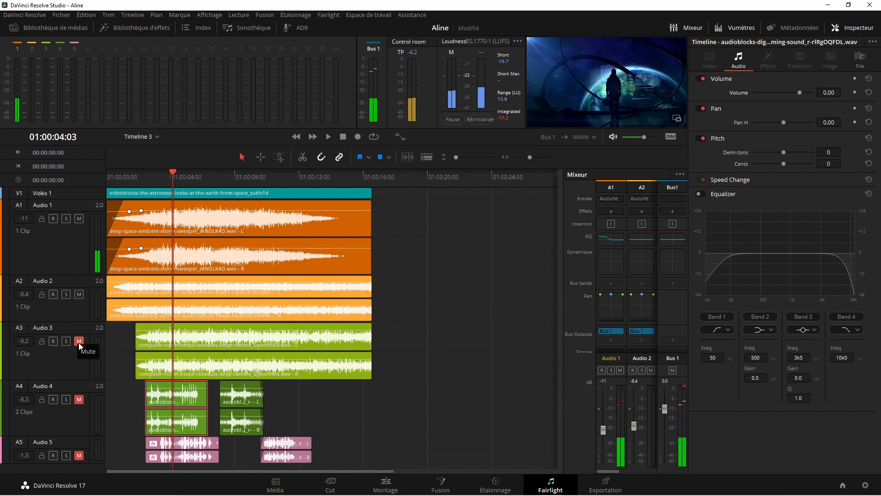
left_click(79, 295)
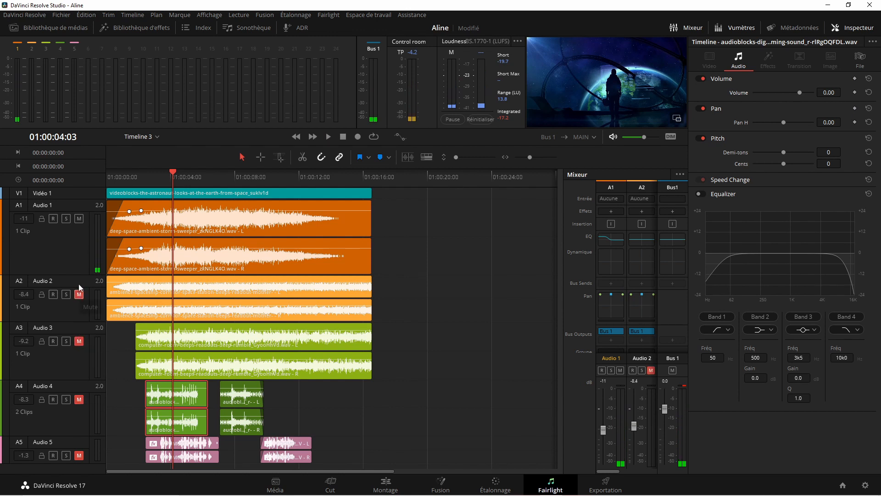
left_click(79, 219)
left_click(80, 401)
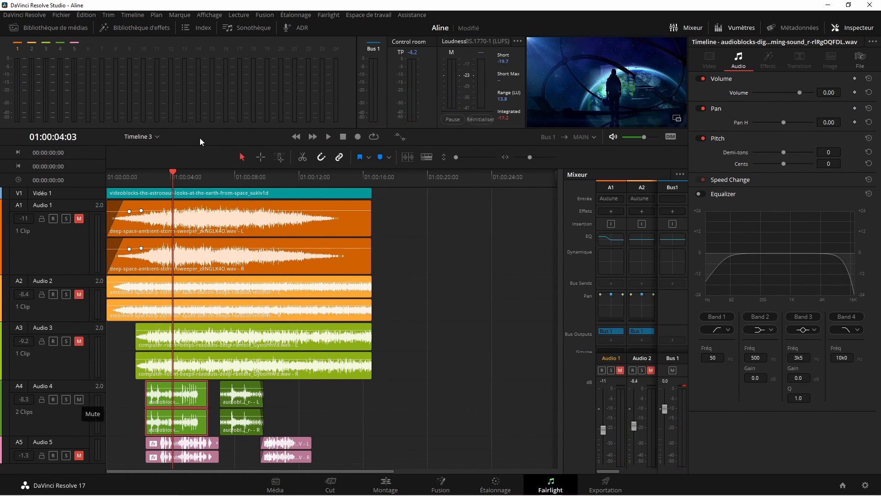
Step: Play Audio 4 alone from the start of its first clip to 01:00:05:13 and save the project
left_click(145, 175)
key("space")
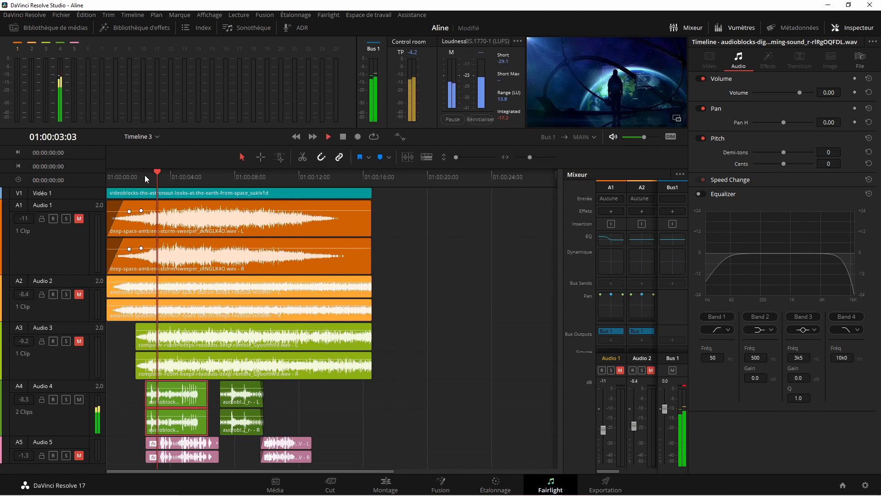
key("space")
key("ctrl+s")
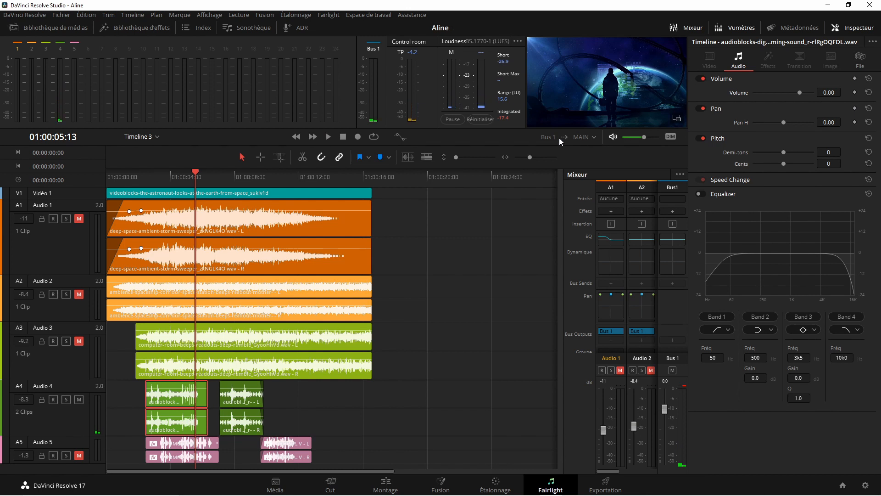
Step: Float the viewer in its own window and play Audio 4 alone from 01:00:05:13 to 01:00:09:24
left_click(676, 119)
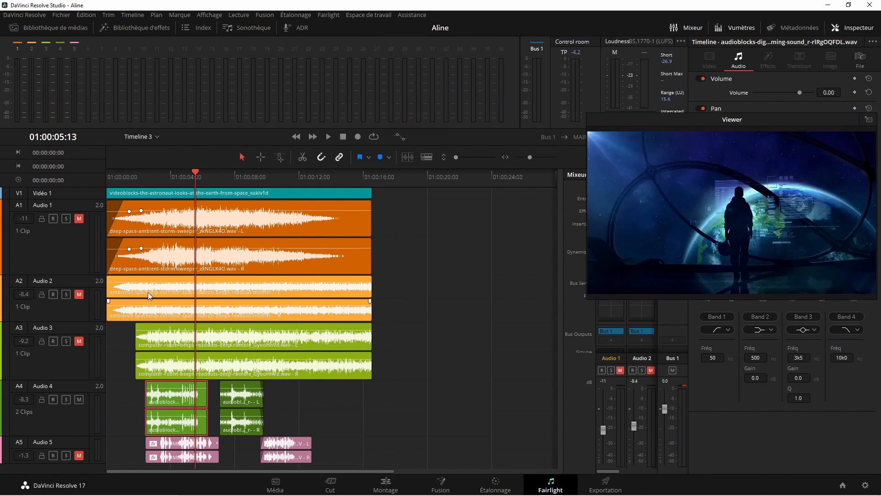
key("space")
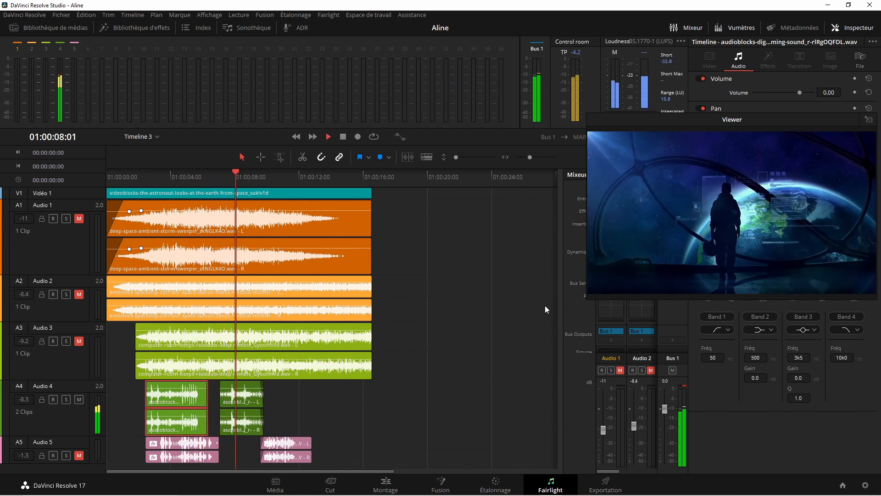
key("space")
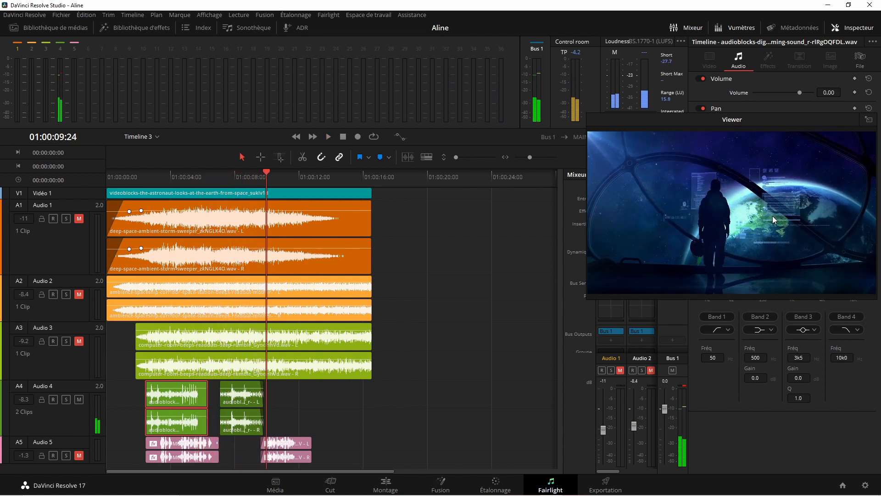
Step: Play Audio 4 from 01:00:02:11 to 01:00:05:19, then replay it from the first clip's start through both clips to 01:00:09:17
left_click(145, 174)
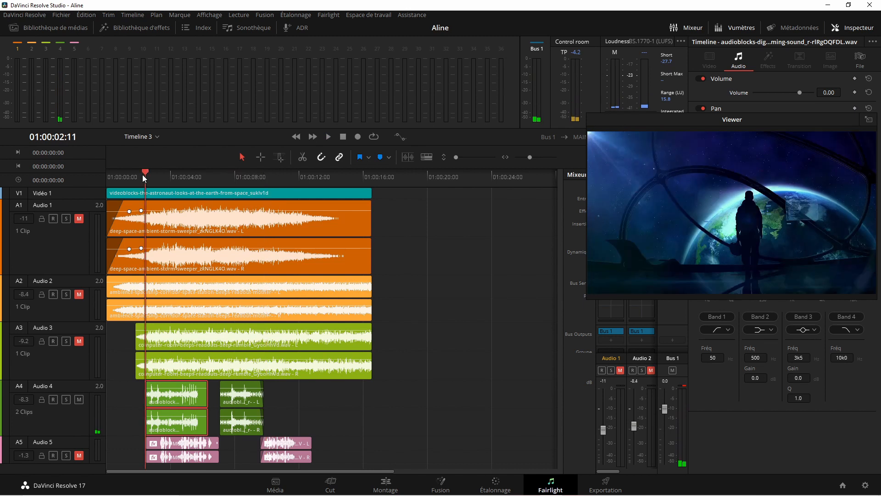
key("space")
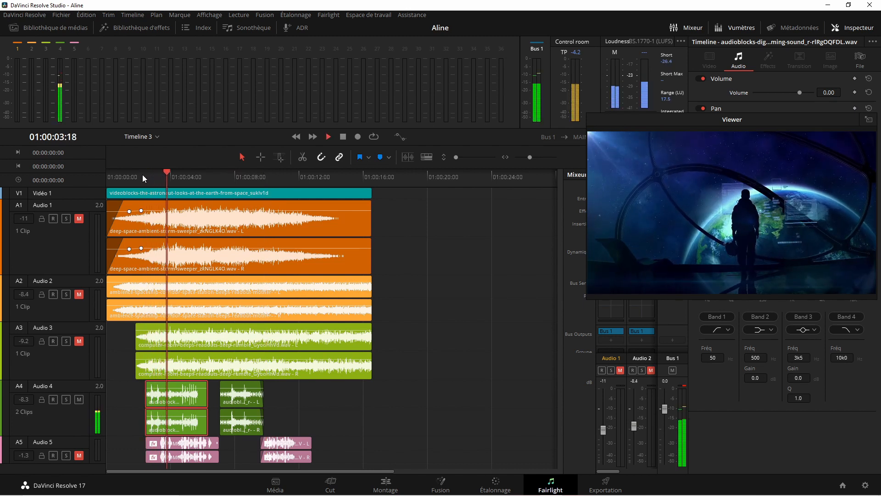
key("space")
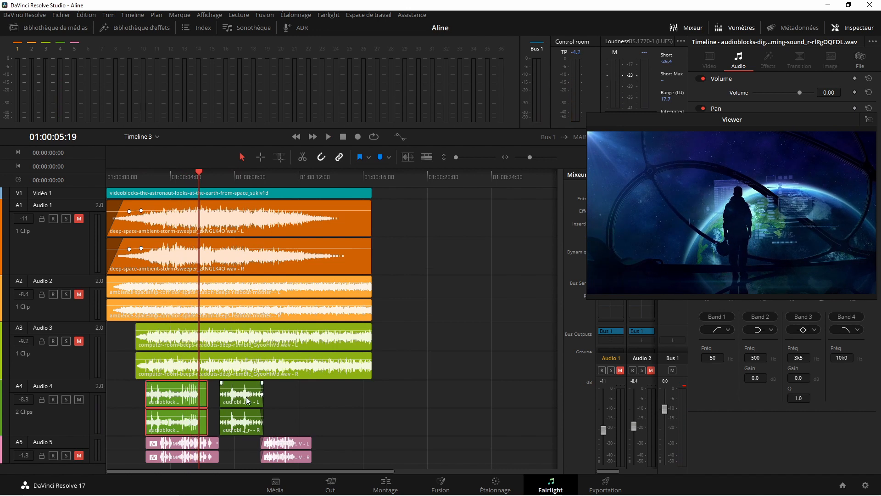
left_click(144, 176)
key("space")
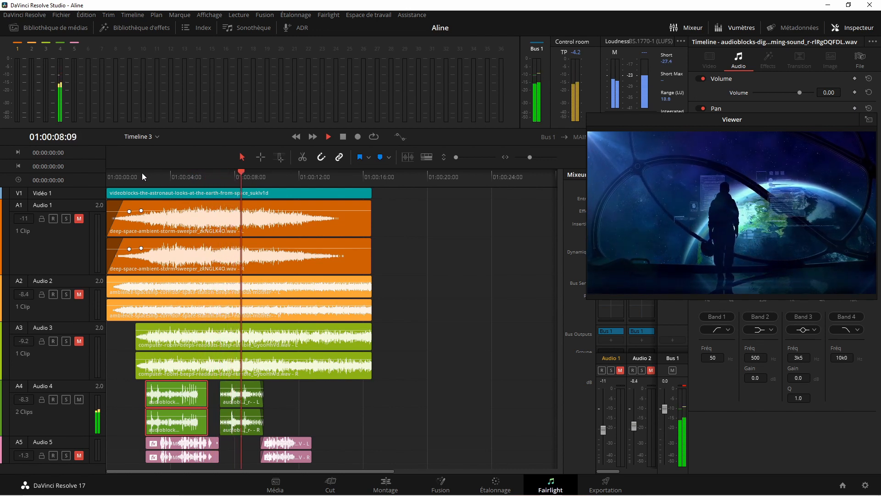
key("space")
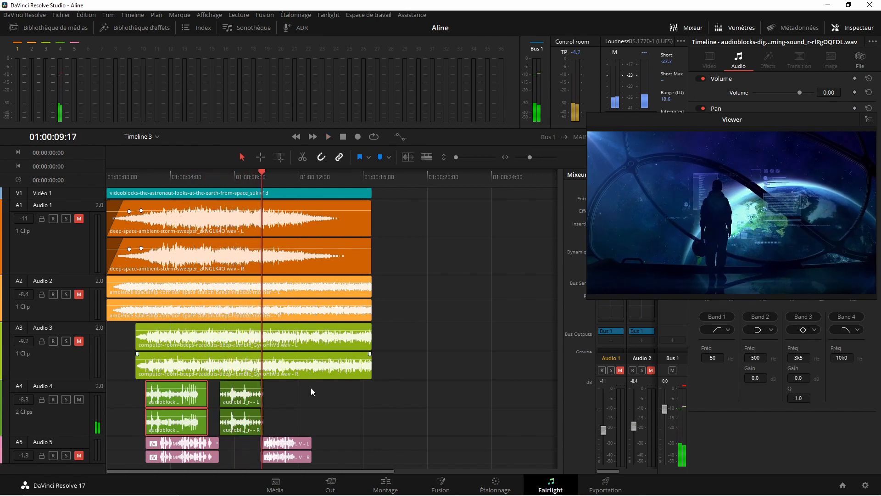
Step: Move the floating viewer out of view and compare the pitch settings of the second and first clips on Audio 4
left_click(235, 398)
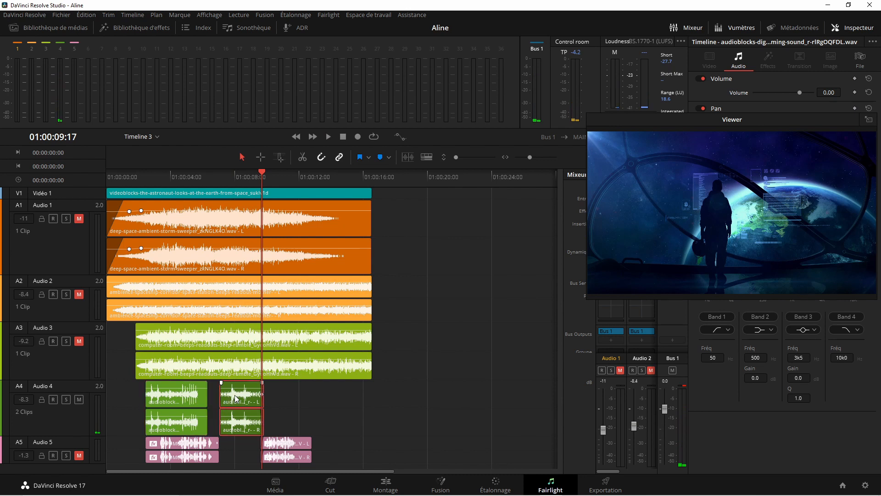
left_click_drag(741, 122, 0, 96)
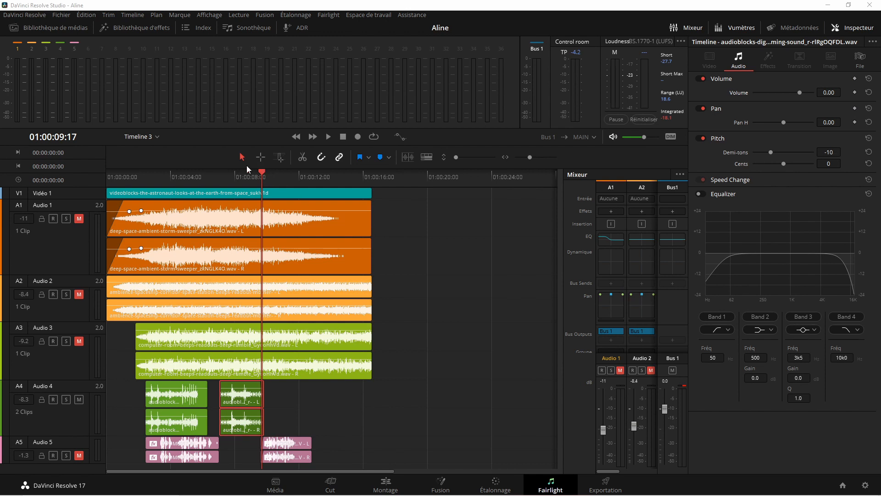
left_click(175, 178)
left_click(187, 401)
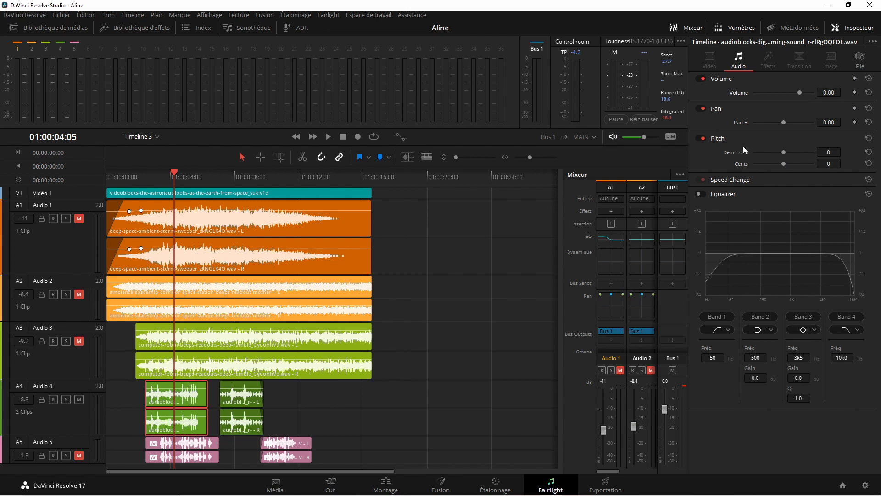
Step: Play the second Audio 4 clip from 01:00:07:01 to 01:00:10:00, select it, and expand its Speed Change settings
left_click(219, 174)
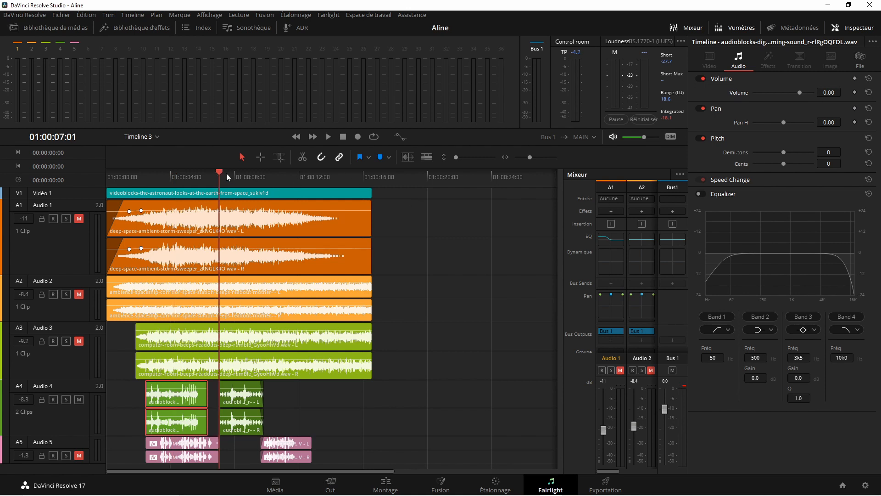
key("space")
key("space")
left_click(248, 396)
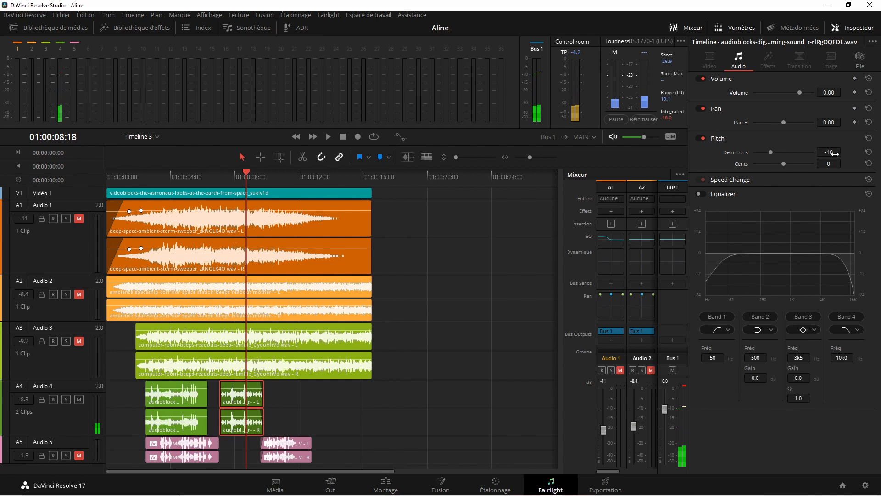
key("space")
key("space")
left_click(751, 182)
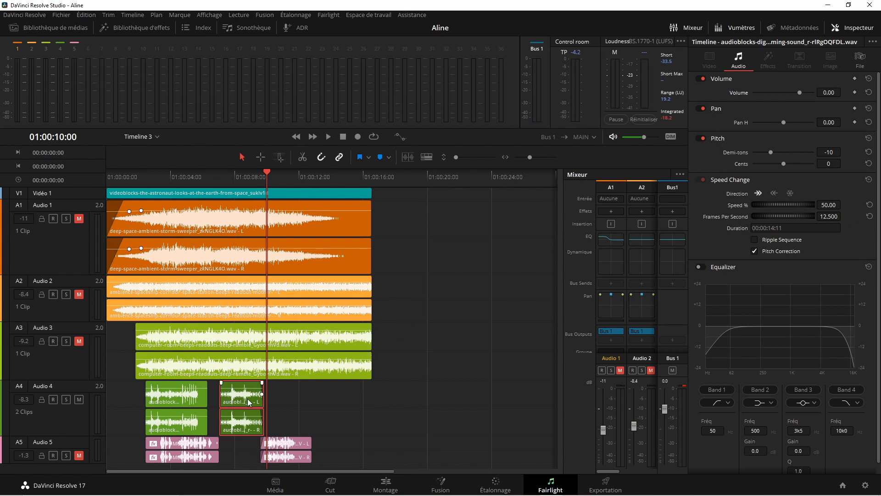
Step: Play both Audio 4 clips again from the start of the first clip to 01:00:09:00
left_click(146, 175)
key("space")
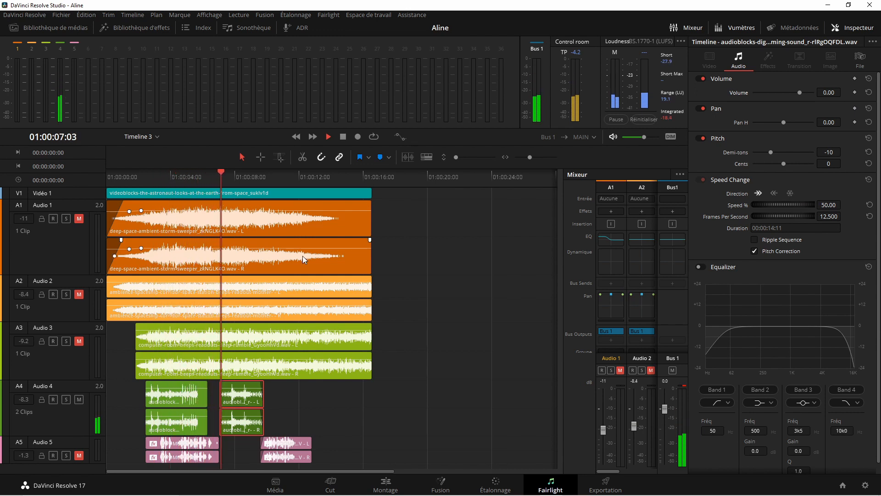
key("space")
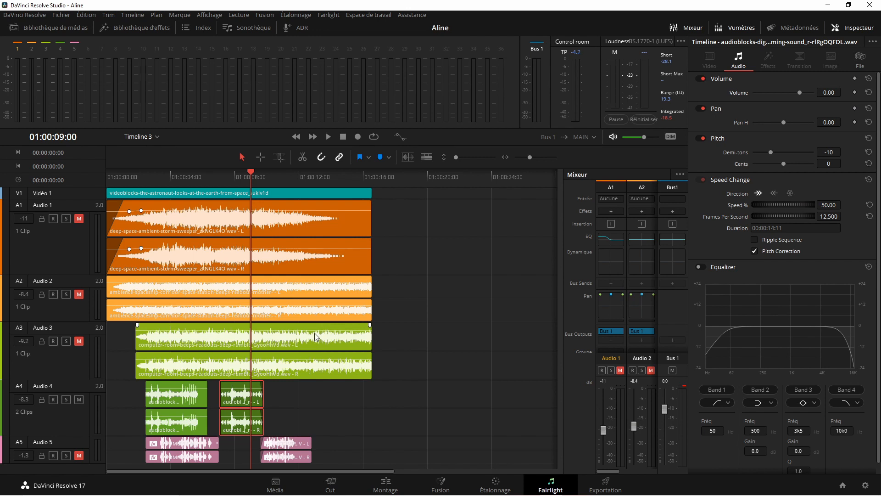
Step: Hide the Inspector, open the effects library, and browse the Fairlight FX list
left_click(854, 29)
left_click(130, 29)
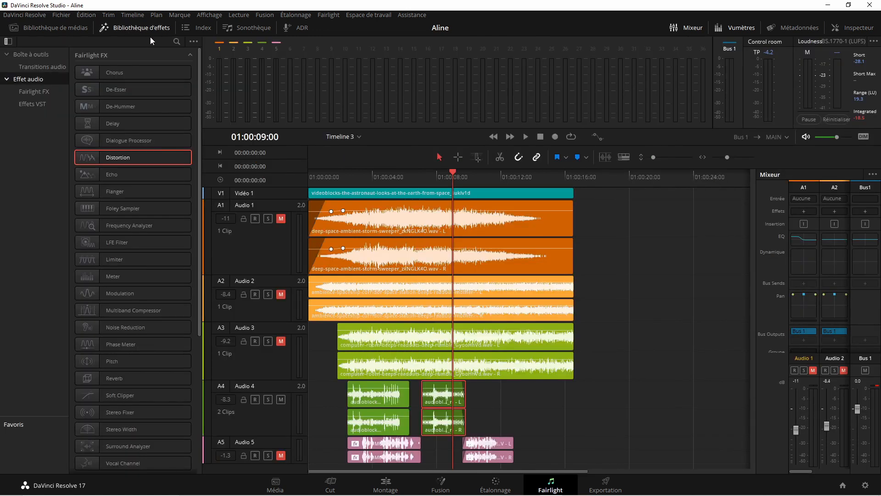
scroll(173, 200, "down", 5)
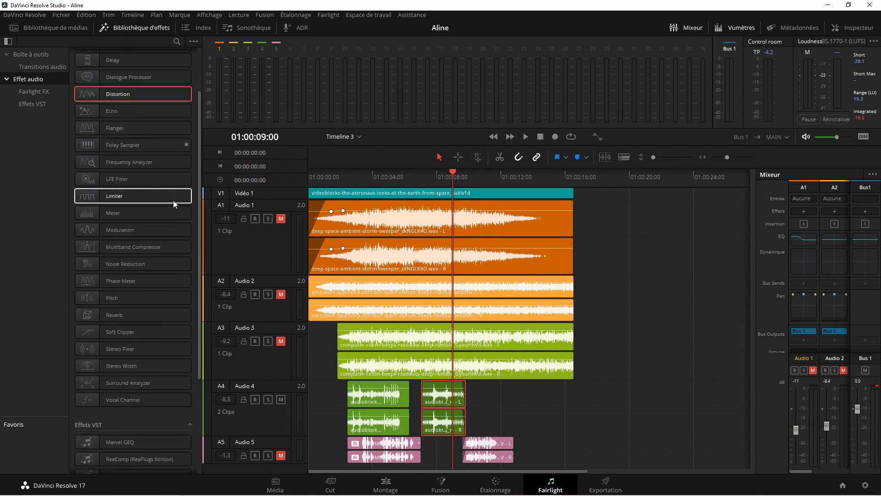
scroll(179, 230, "up", 5)
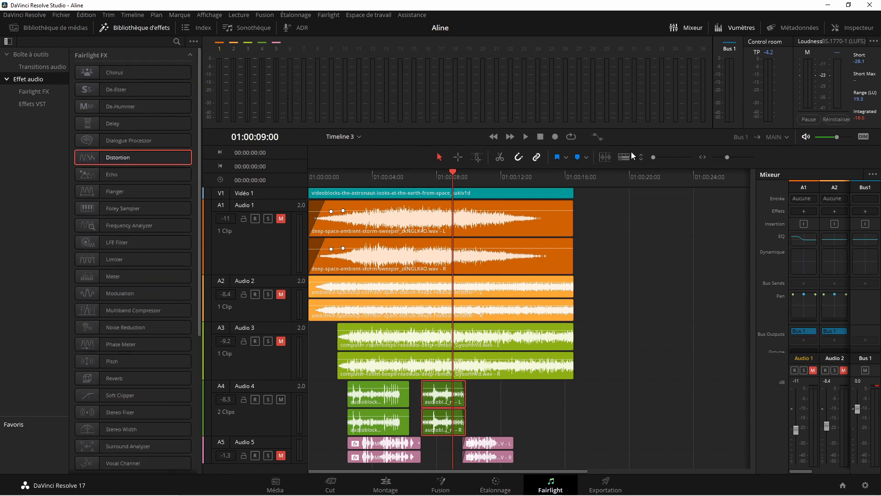
Step: Mute Audio 4 and leave Audio 5 as the only audible track, collapsing Audio 3 and increasing the Audio 5 track height
left_click(280, 399)
left_click_drag(294, 435, 285, 323)
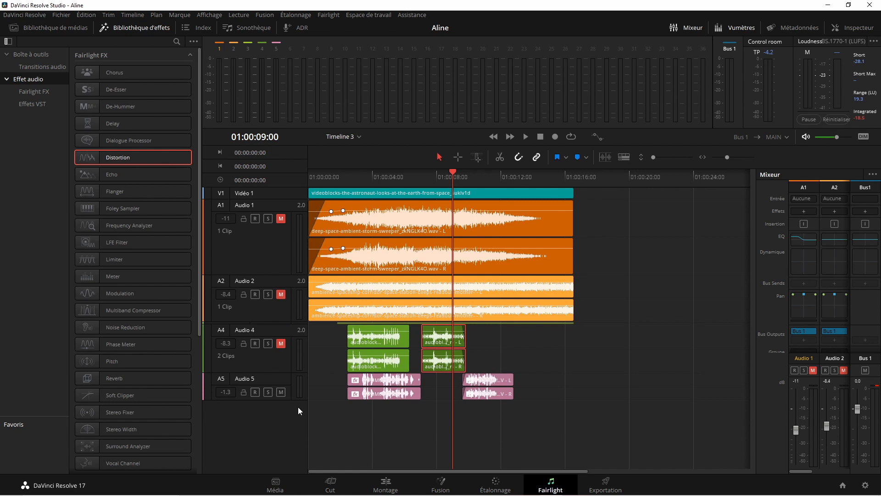
left_click_drag(296, 400, 284, 451)
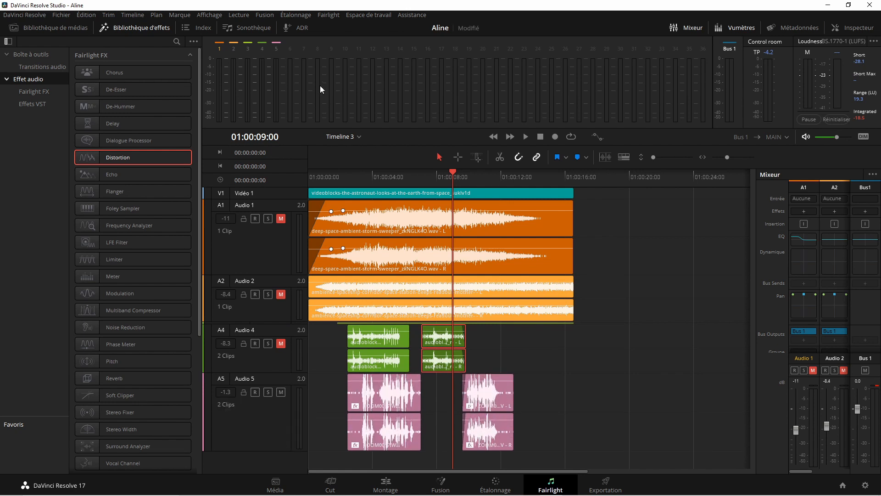
Step: Enable the dual-screen layout and play the first Audio 5 clip alone from near its start to 01:00:06:00
left_click(360, 15)
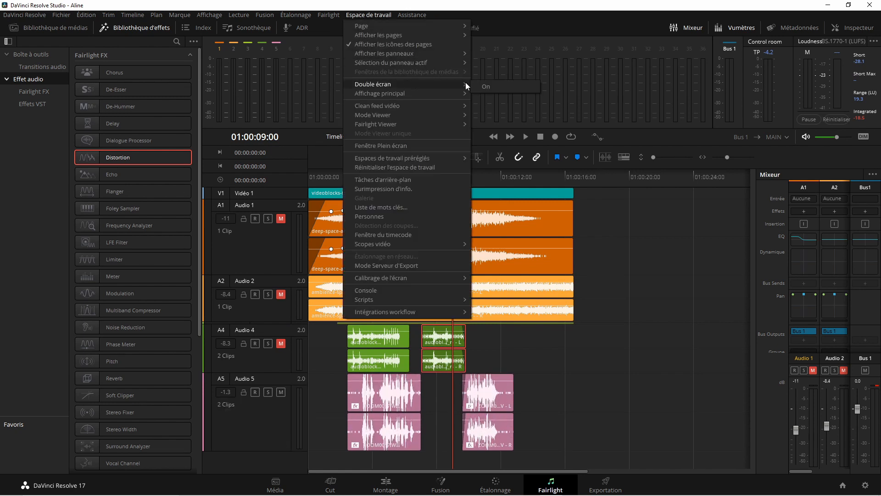
left_click(481, 84)
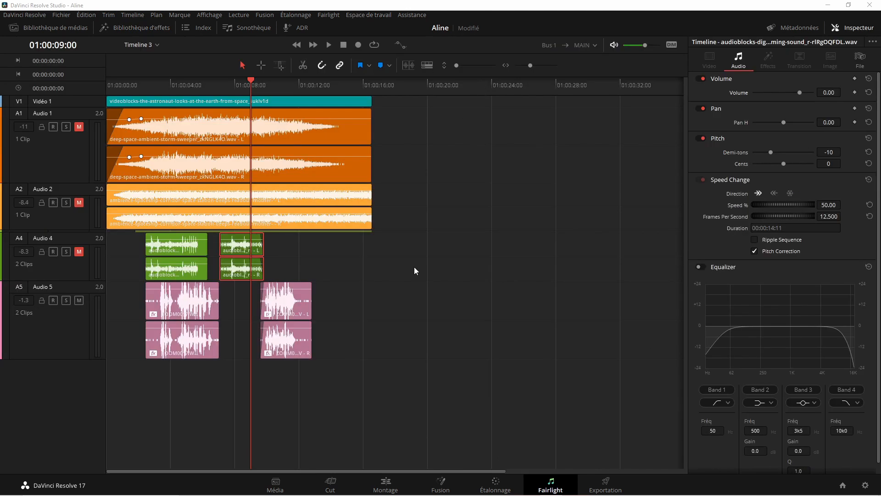
scroll(423, 277, "up", 3)
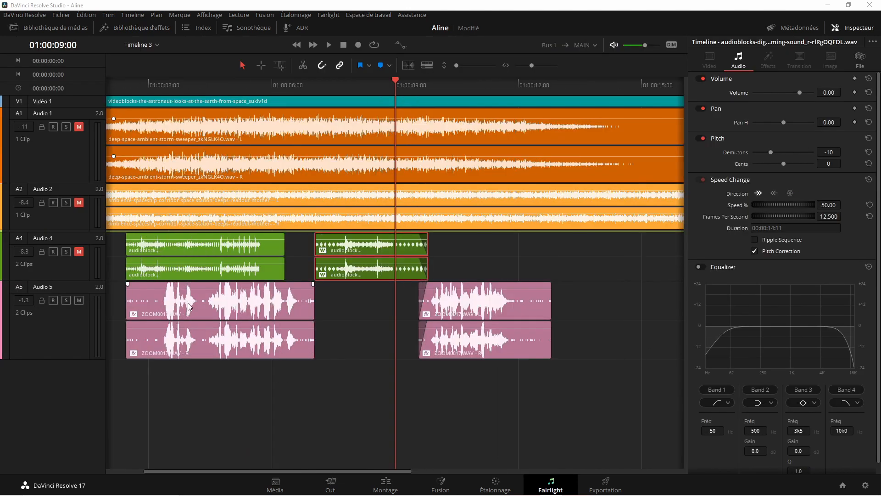
left_click(137, 80)
key("space")
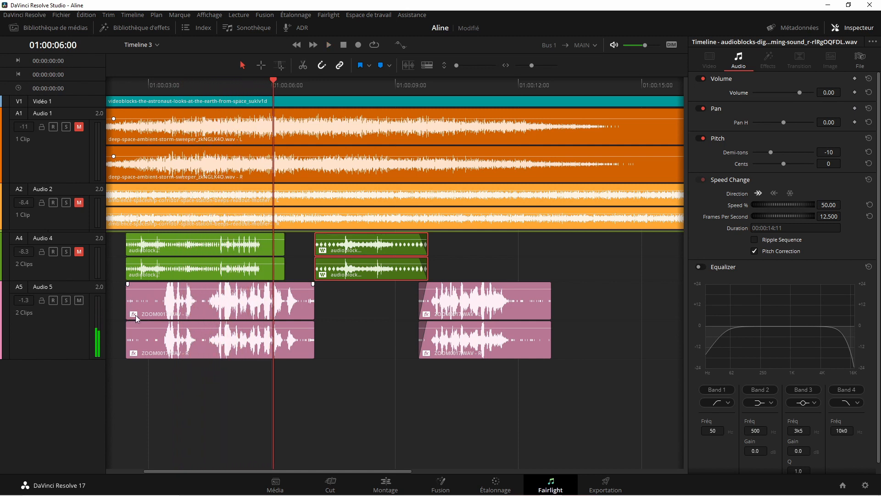
Step: Select the first ZOOM0017.WAV clip on Audio 5, show its Distortion effect settings, and reopen the effects library
left_click(195, 302)
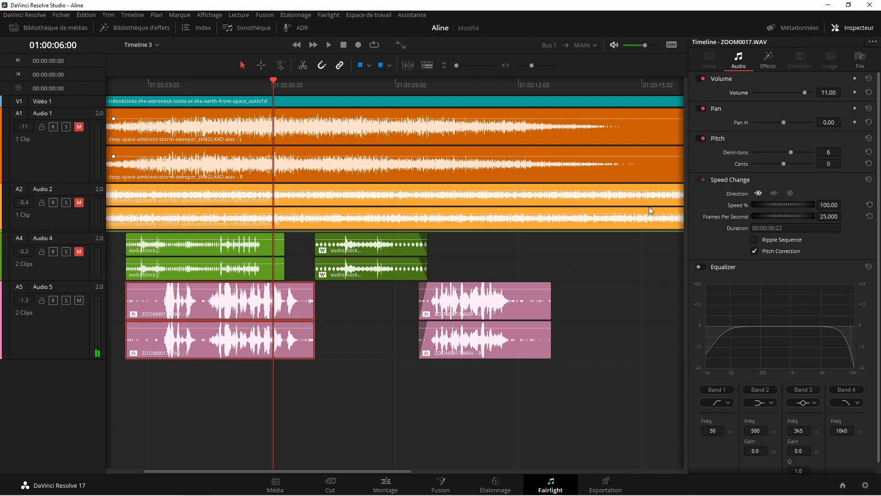
left_click(768, 60)
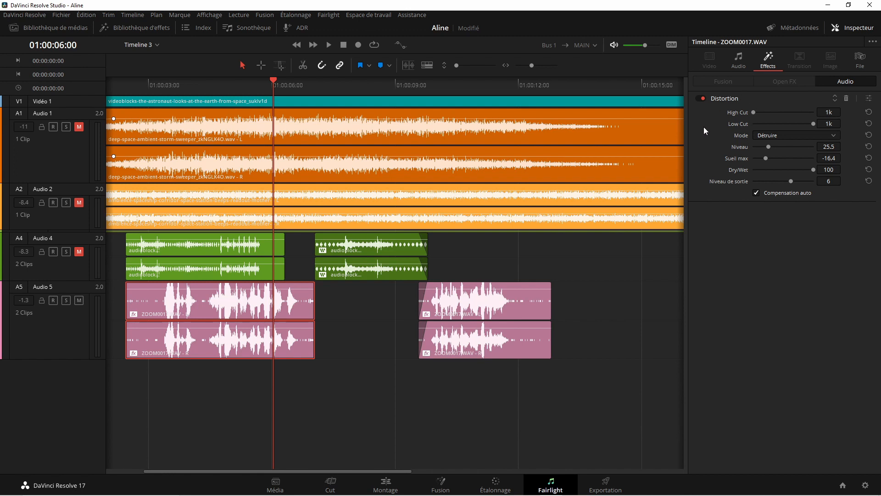
left_click(132, 27)
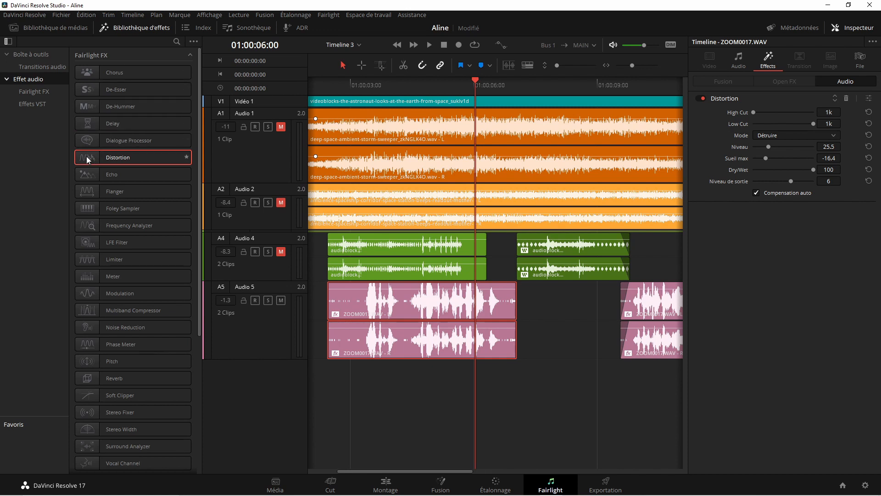
Step: Demonstrate Distortion on the first Audio 5 clip, viewing its detailed controls and presets, then place the playhead at 01:00:02:19 and clear the effect window
left_click_drag(87, 156, 439, 317)
left_click(868, 99)
left_click_drag(390, 141, 771, 119)
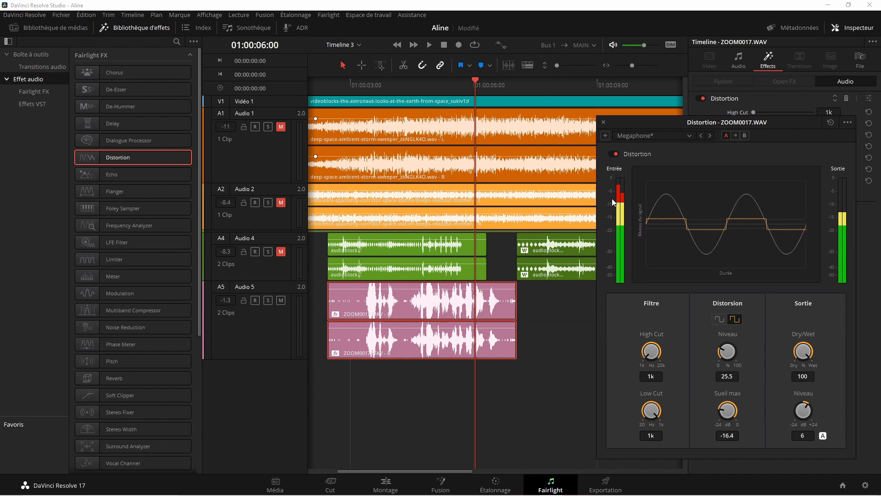
left_click(687, 136)
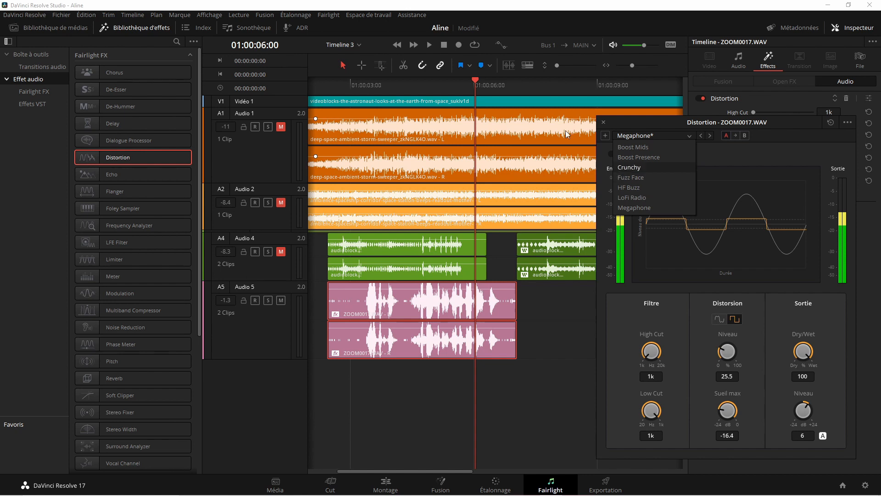
left_click(342, 82)
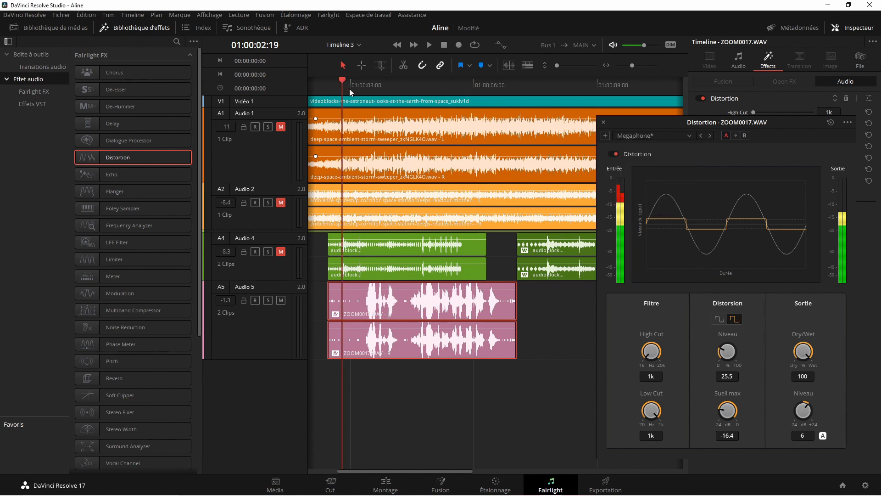
left_click_drag(744, 119, 0, 94)
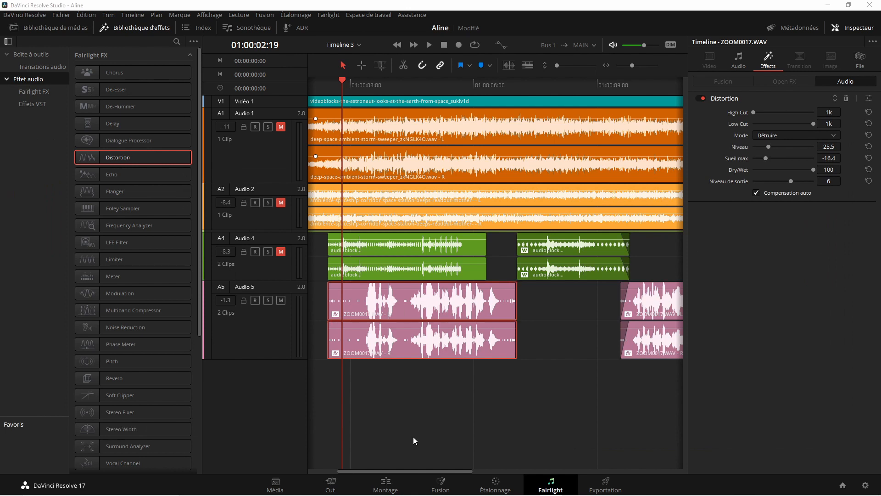
Step: Switch to the Edit page, play Timeline 3 from 01:00:02:19 to 01:00:07:13, and view the lower audio tracks
left_click(397, 480)
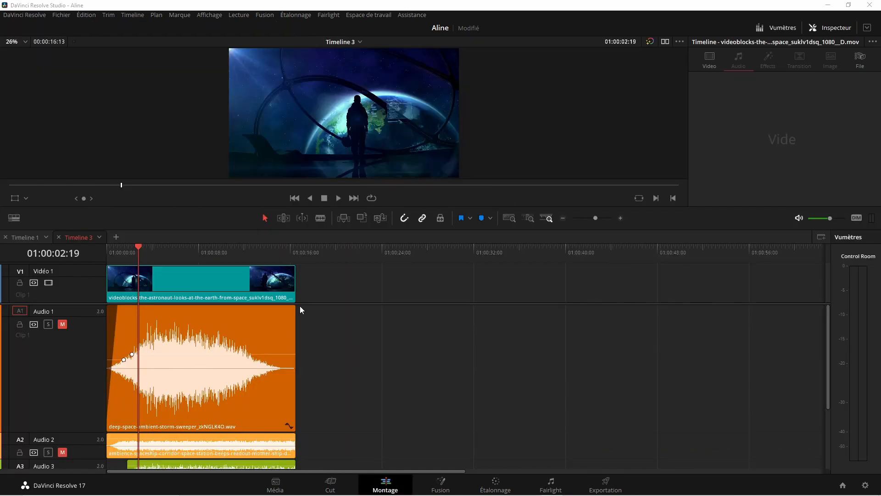
key("space")
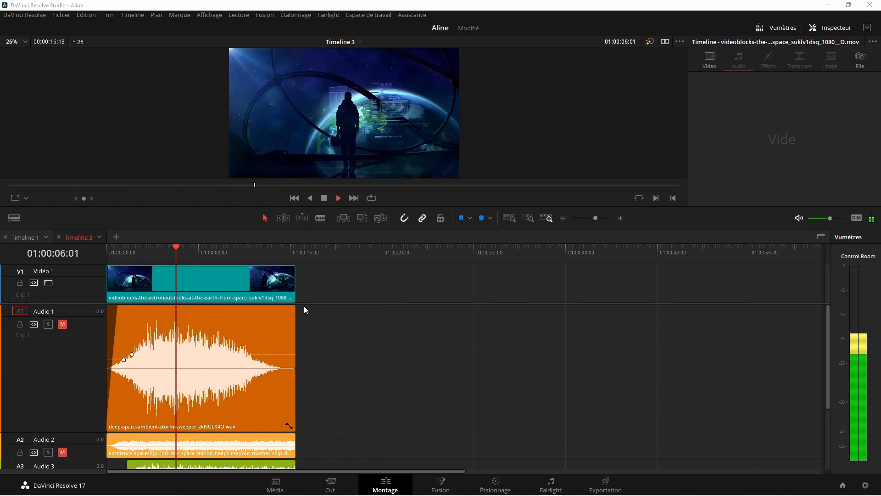
key("space")
scroll(387, 319, "down", 3)
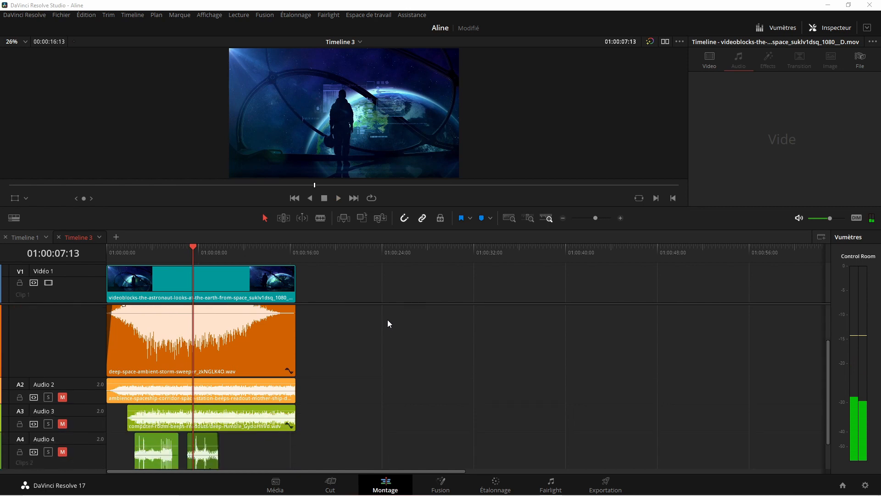
Step: Place the playhead at 01:00:03:09, return to the Fairlight page, and show the first Audio 5 clip's volume, pitch and speed settings
left_click(145, 250)
left_click(174, 455)
left_click(551, 486)
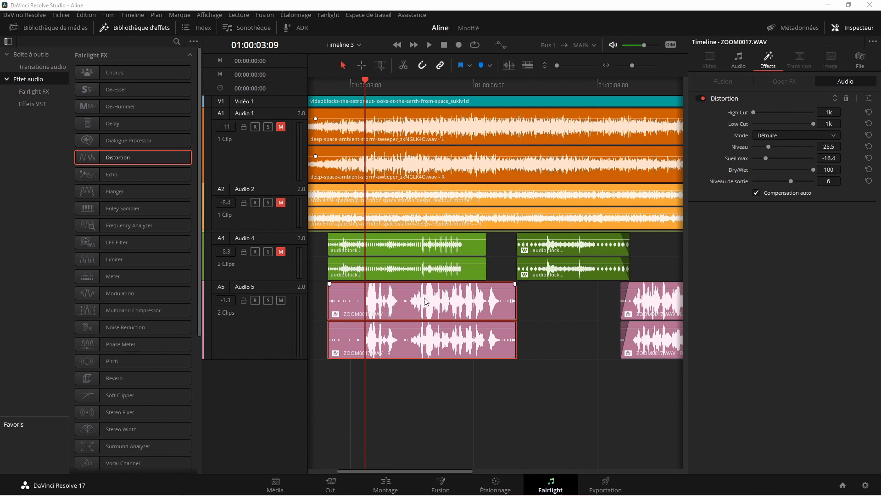
left_click(738, 59)
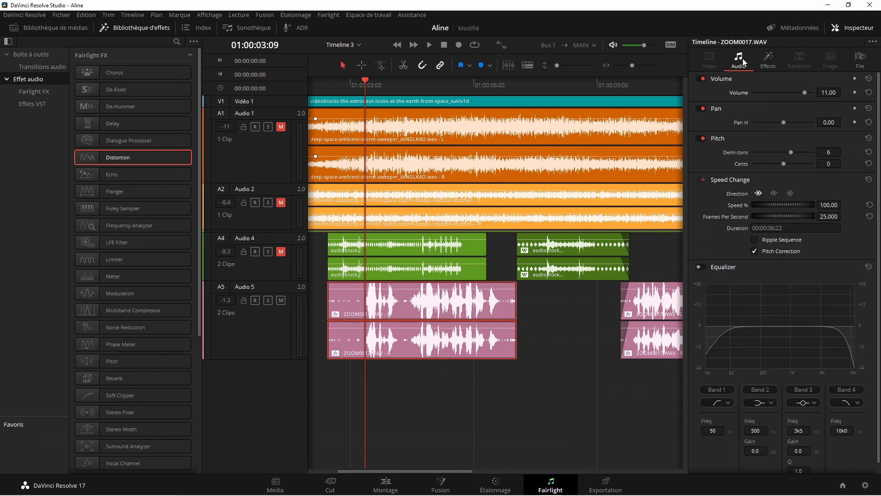